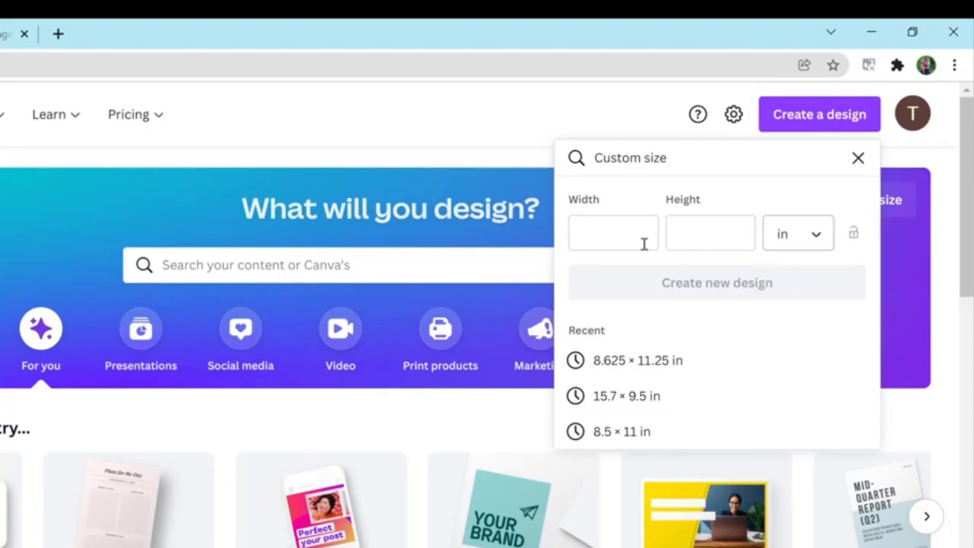
Create a new custom-size design 8.625 in wide and 11.25 in high.
{"action": "left_click", "coordinate": [626, 240]}
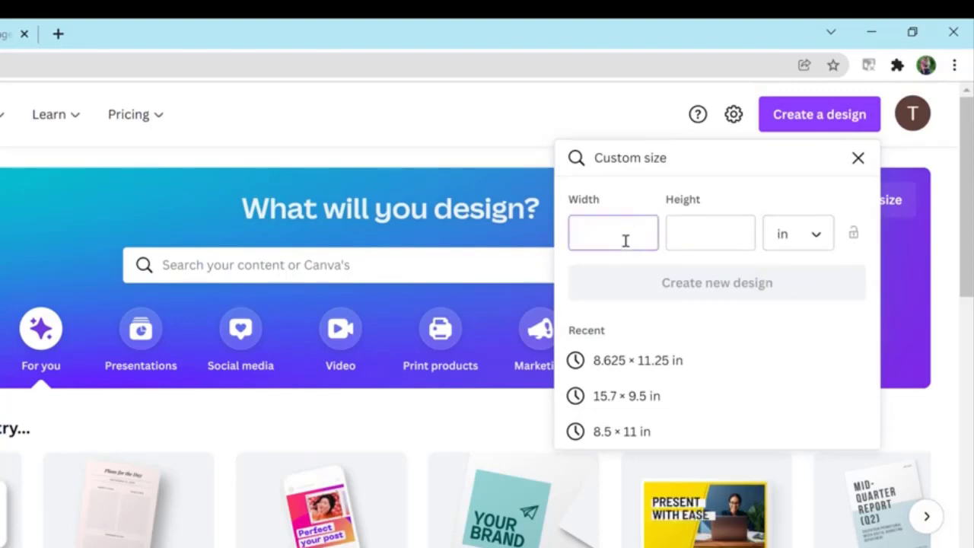
{"action": "type", "text": "8.625"}
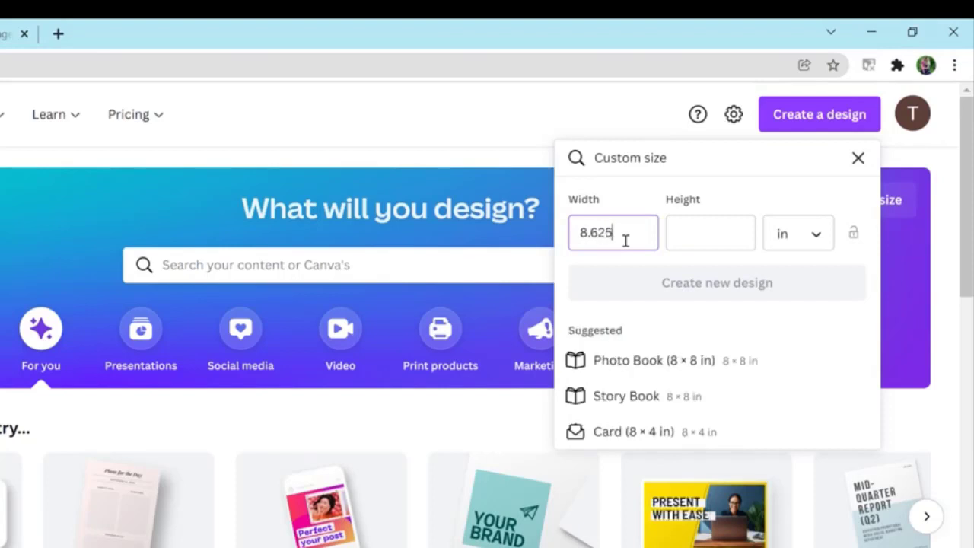
{"action": "key", "text": "Tab"}
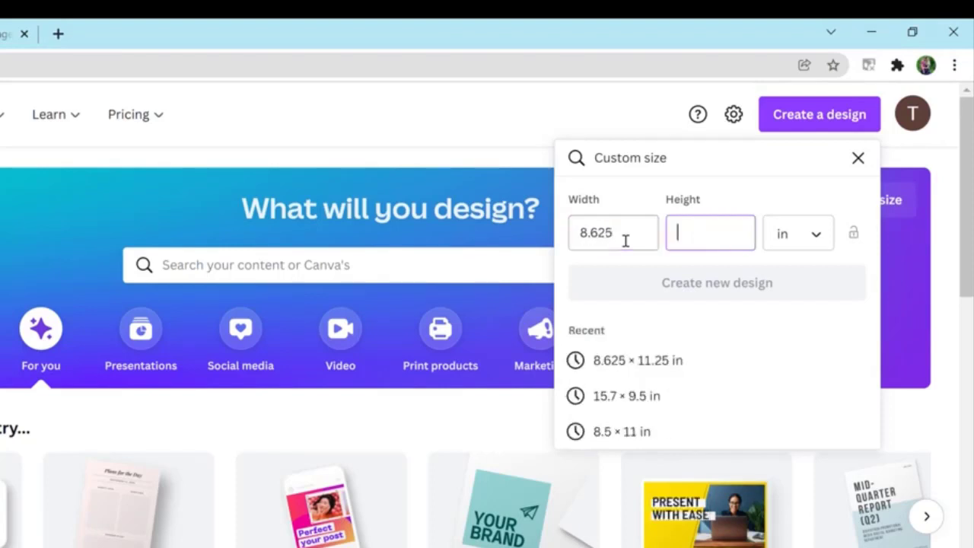
{"action": "type", "text": "11.25"}
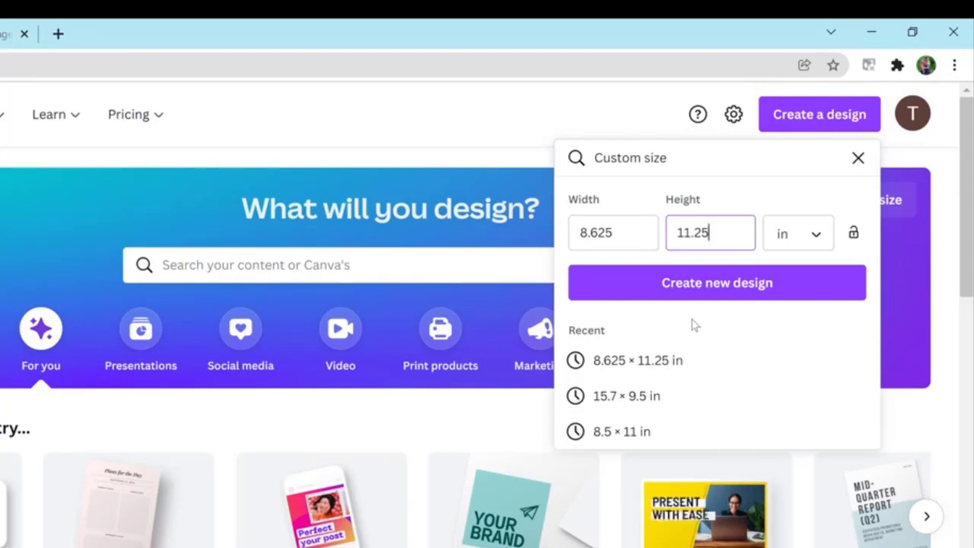
{"action": "left_click", "coordinate": [779, 288]}
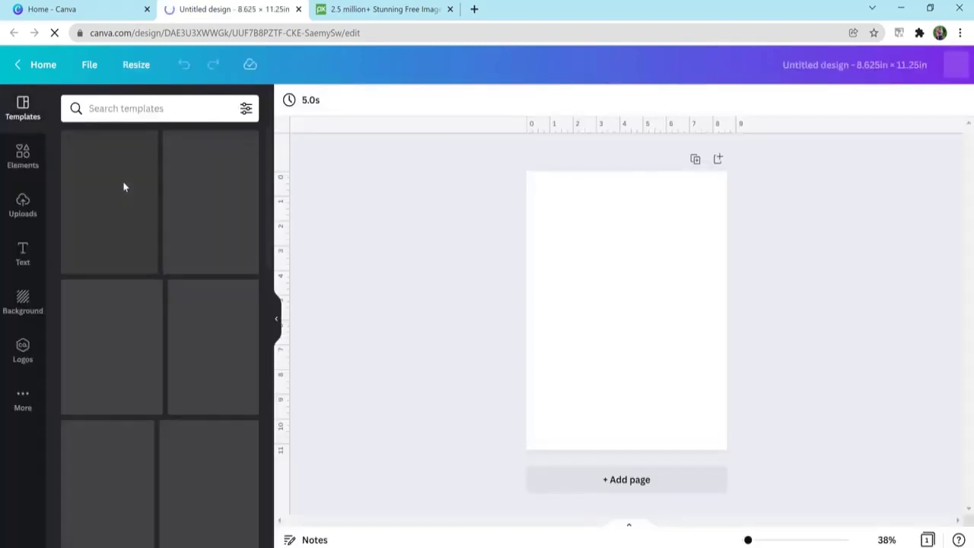
Search the design elements for "mandala".
{"action": "left_click", "coordinate": [25, 158]}
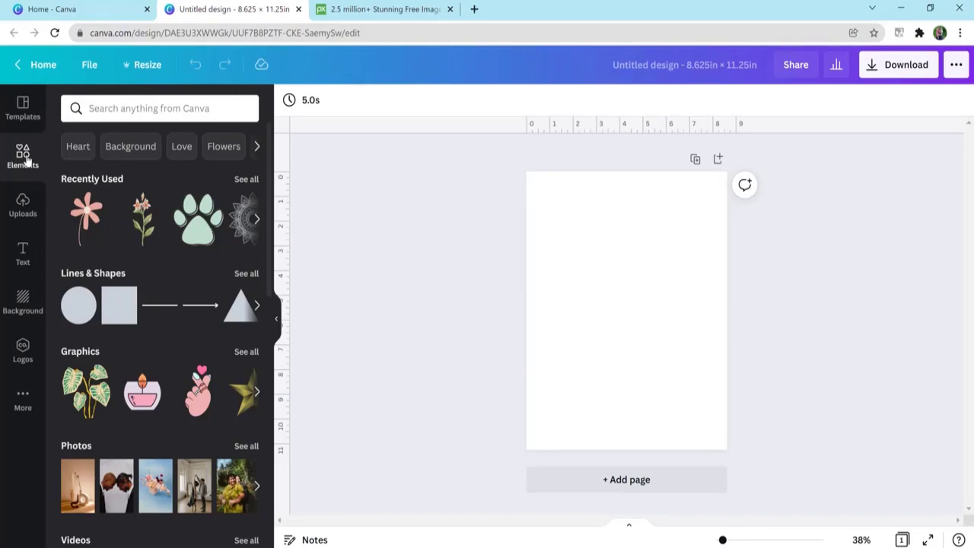
{"action": "left_click", "coordinate": [163, 111]}
{"action": "type", "text": "mandala"}
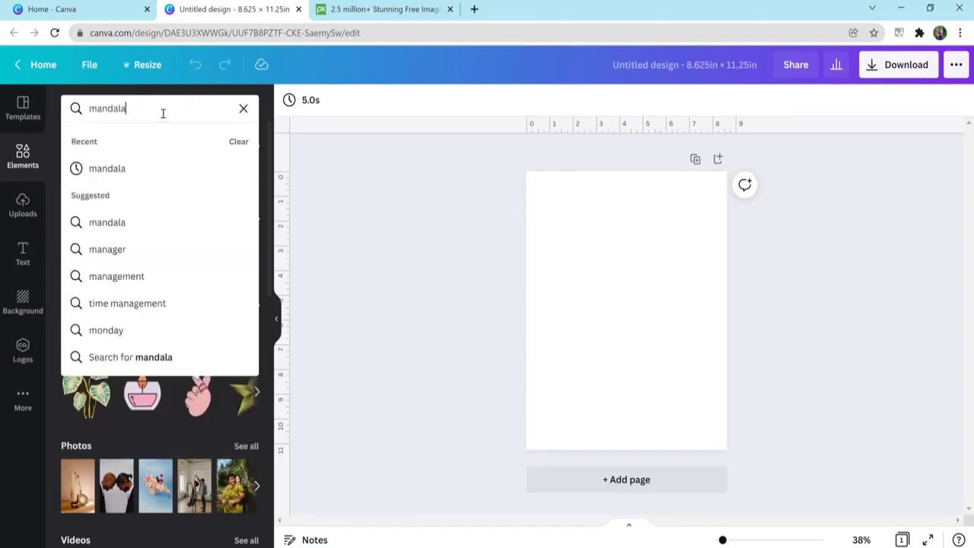
{"action": "key", "text": "Return"}
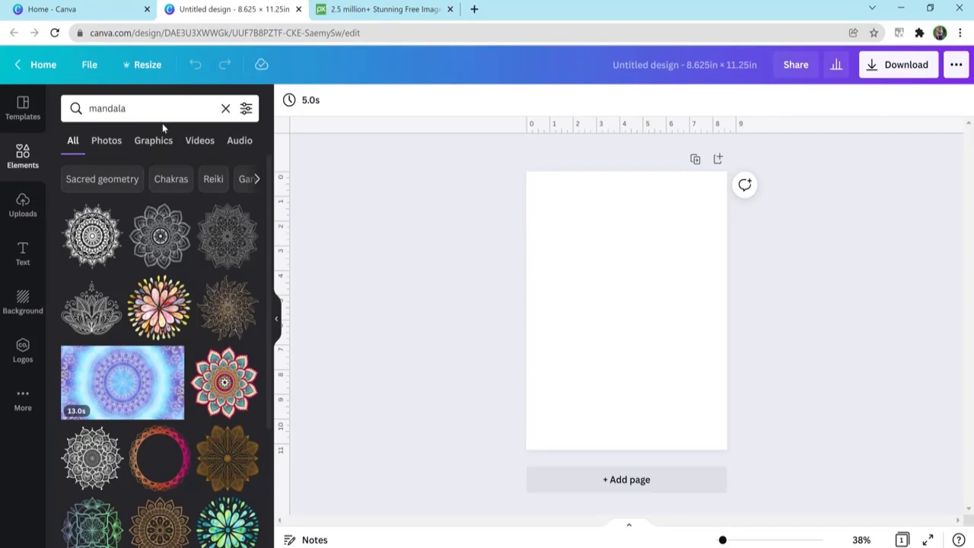
Add the black petal-shaped flower mandala, enlarge it to nearly the page width and centre it on the page.
{"action": "left_click", "coordinate": [159, 242]}
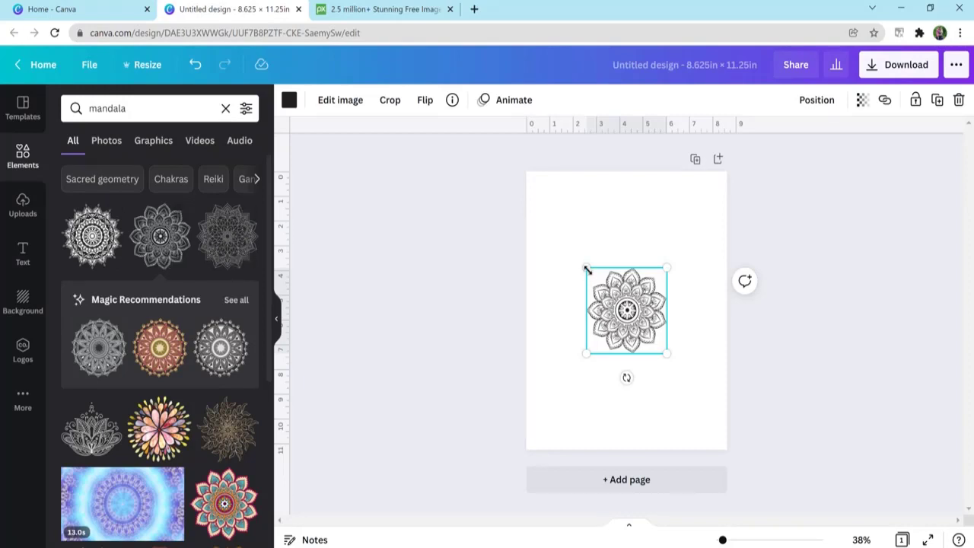
{"action": "left_click_drag", "start_coordinate": [586, 268], "coordinate": [490, 165]}
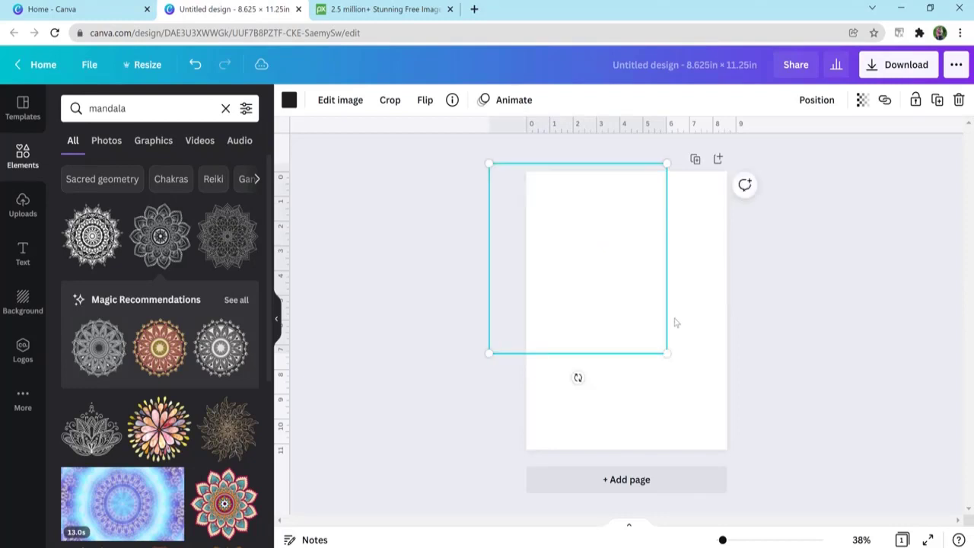
{"action": "left_click_drag", "start_coordinate": [665, 355], "coordinate": [675, 367]}
{"action": "left_click_drag", "start_coordinate": [580, 350], "coordinate": [624, 398]}
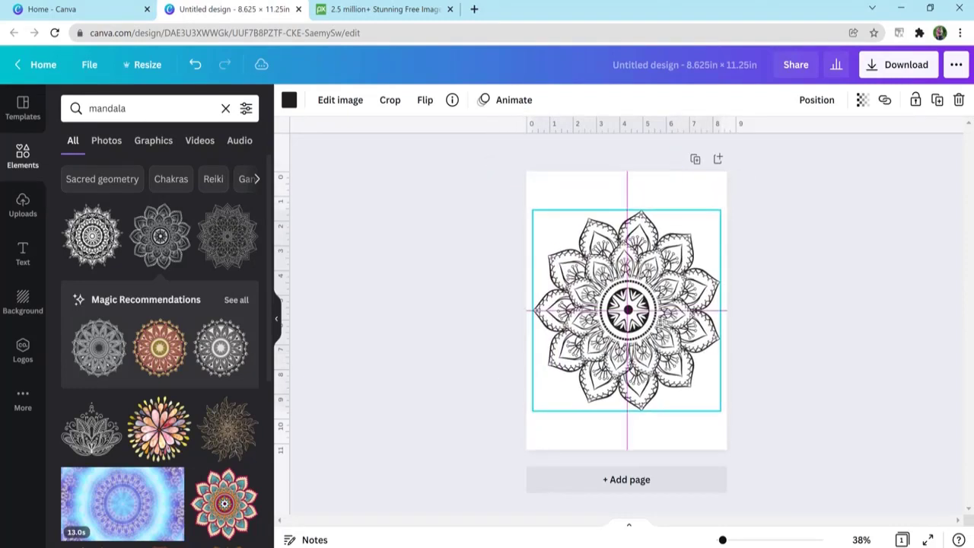
{"action": "left_click", "coordinate": [764, 297]}
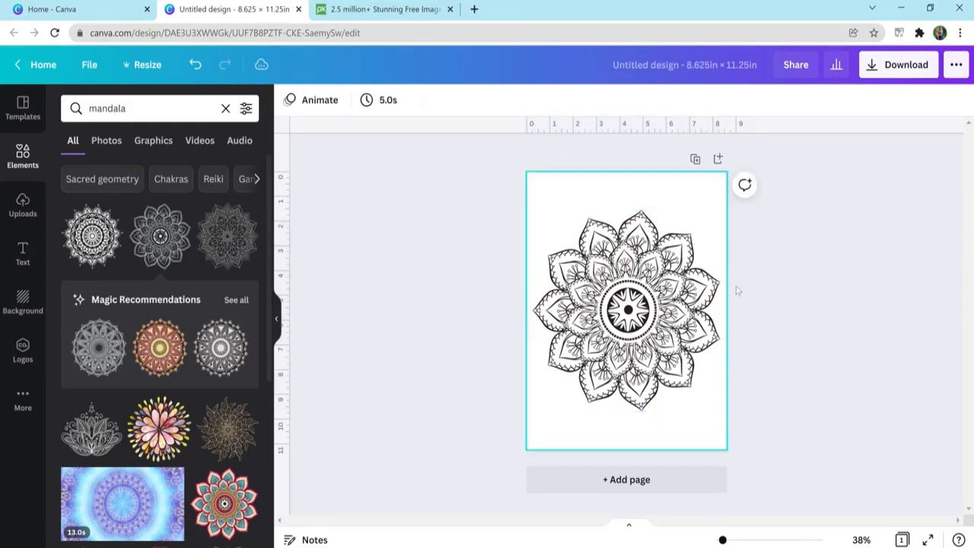
Shrink the flower mandala slightly and centre it horizontally, a little above the page's middle.
{"action": "left_click", "coordinate": [714, 403]}
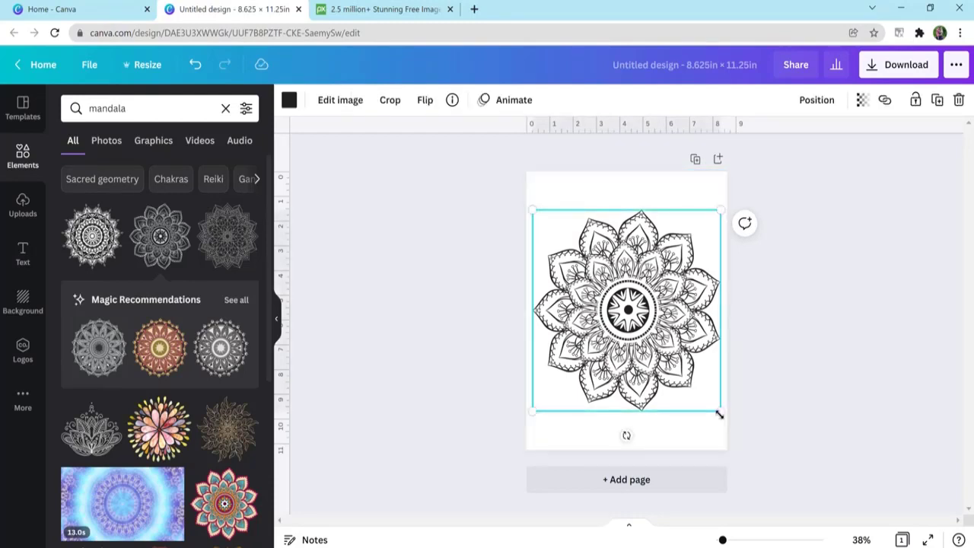
{"action": "left_click_drag", "start_coordinate": [719, 414], "coordinate": [713, 405]}
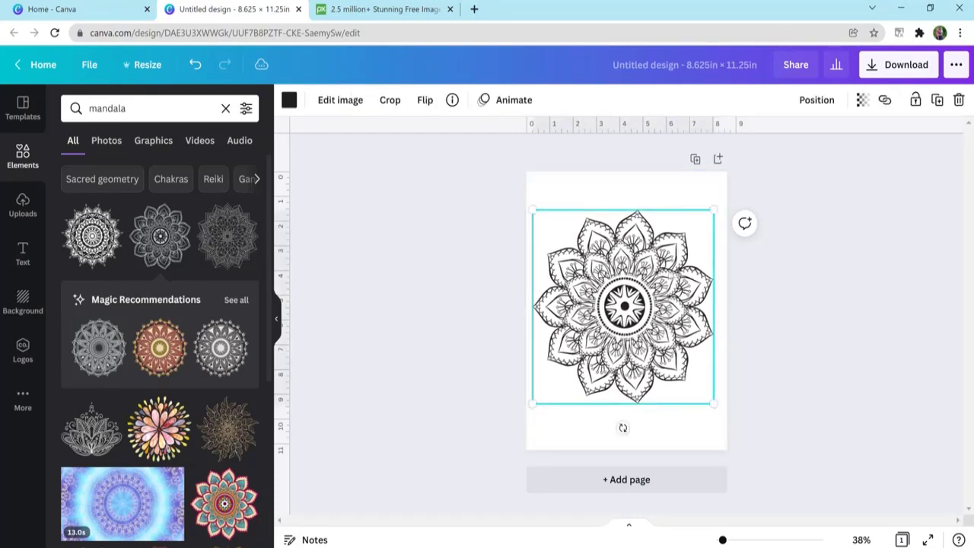
{"action": "left_click_drag", "start_coordinate": [669, 276], "coordinate": [673, 272]}
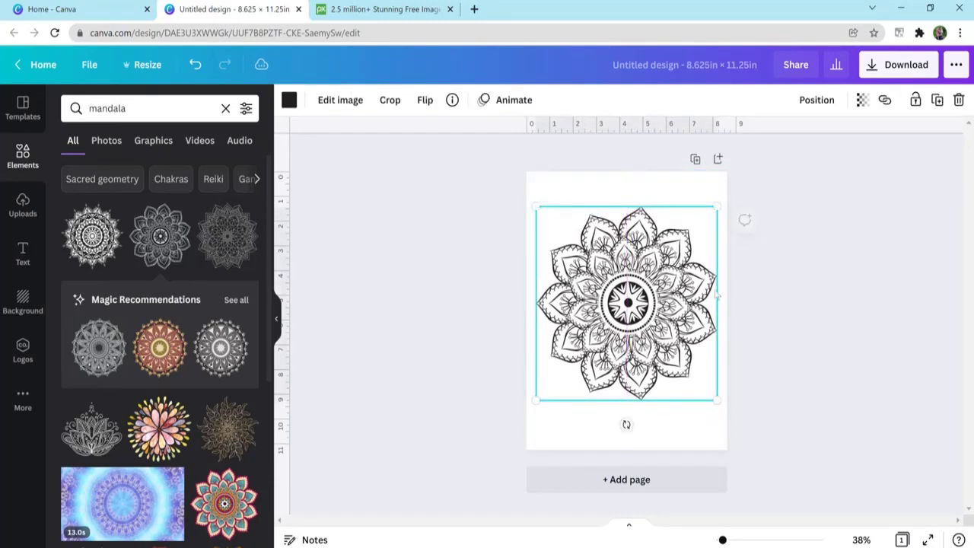
{"action": "left_click", "coordinate": [787, 312]}
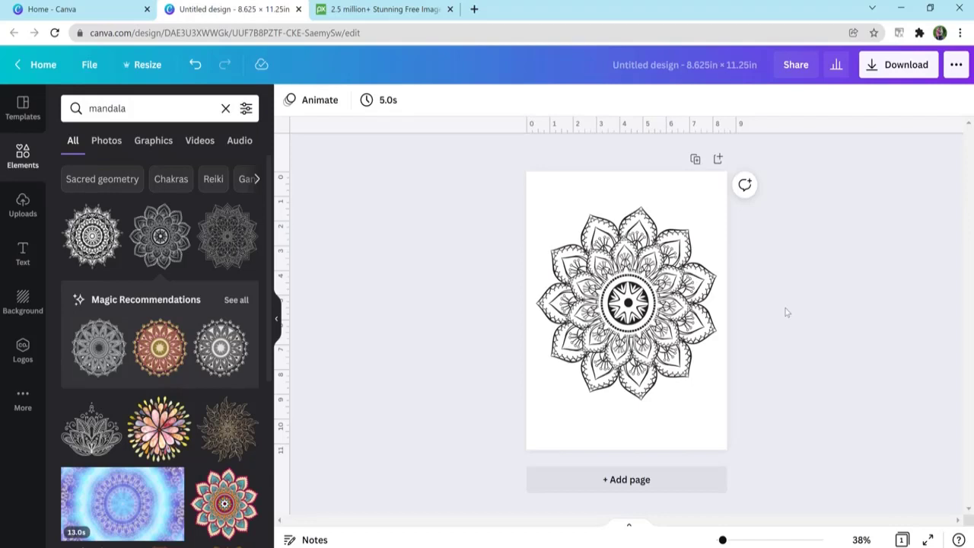
Move the flower mandala partly off the page's upper-left corner and add a second one running off the lower-right corner.
{"action": "left_click_drag", "start_coordinate": [621, 244], "coordinate": [554, 163]}
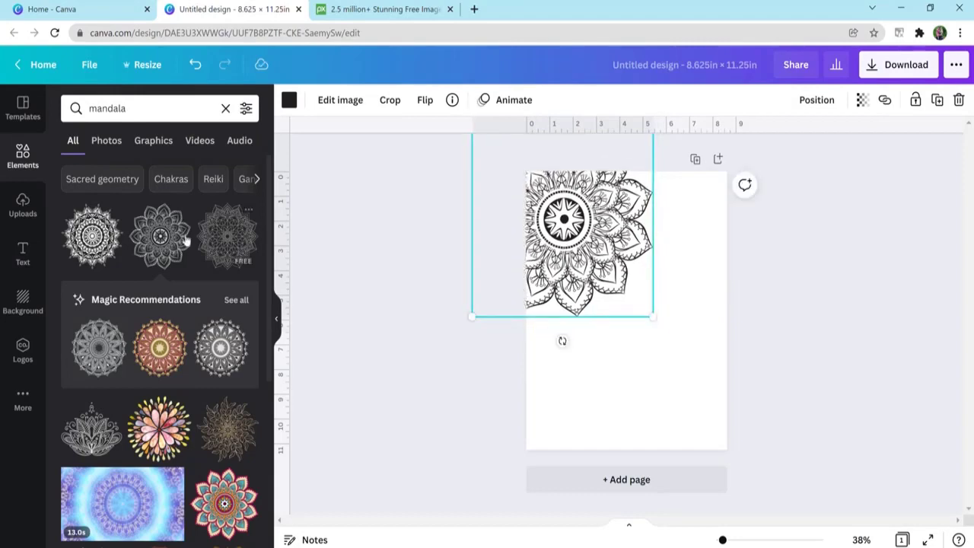
{"action": "left_click", "coordinate": [159, 236]}
{"action": "left_click_drag", "start_coordinate": [643, 333], "coordinate": [696, 407]}
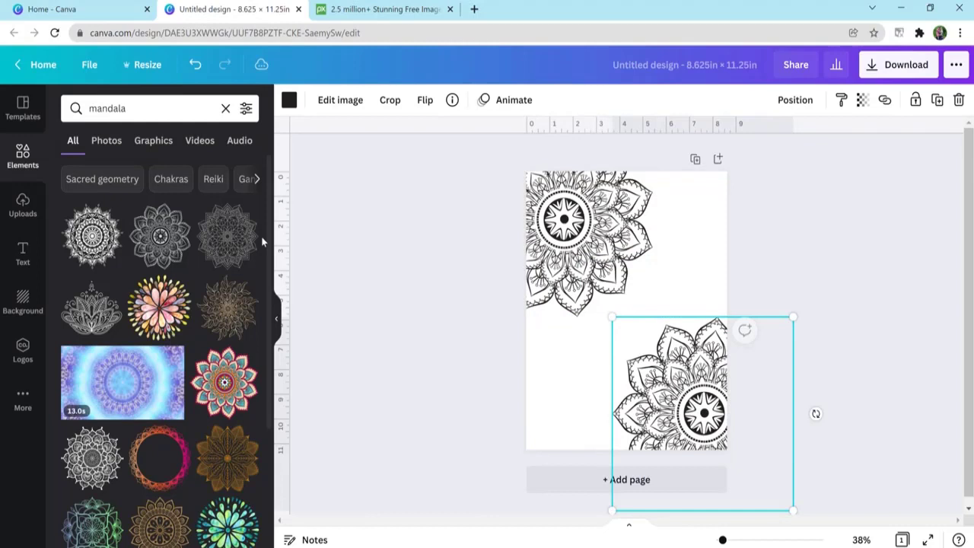
Add the lotus mandala, enlarge it and place it in the page's lower-left corner, partly off the left edge.
{"action": "left_click", "coordinate": [94, 295]}
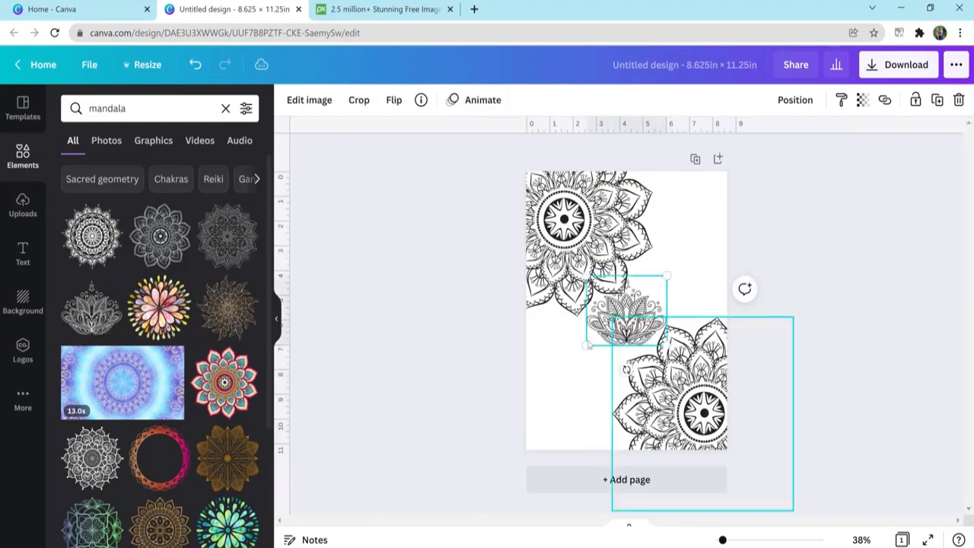
{"action": "left_click_drag", "start_coordinate": [583, 347], "coordinate": [541, 384]}
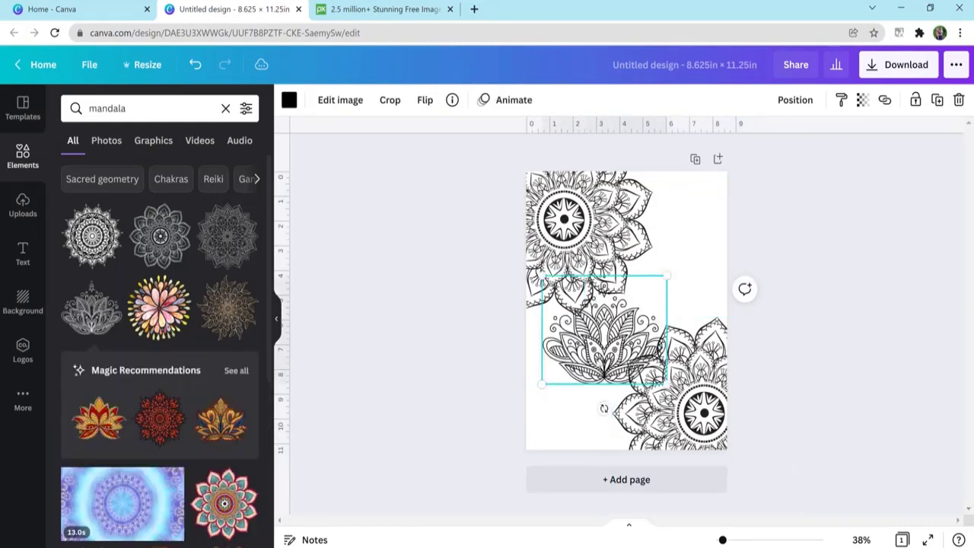
{"action": "left_click_drag", "start_coordinate": [615, 356], "coordinate": [557, 421]}
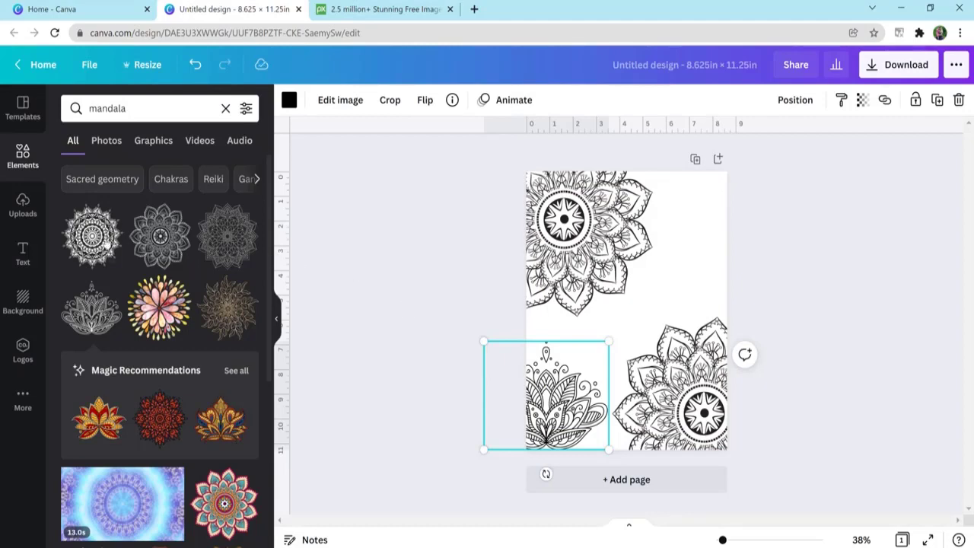
{"action": "mouse_move", "coordinate": [267, 235]}
{"action": "left_mouse_down"}
{"action": "mouse_move", "coordinate": [263, 424]}
{"action": "mouse_move", "coordinate": [258, 251]}
{"action": "left_mouse_up"}
{"action": "left_click", "coordinate": [700, 230]}
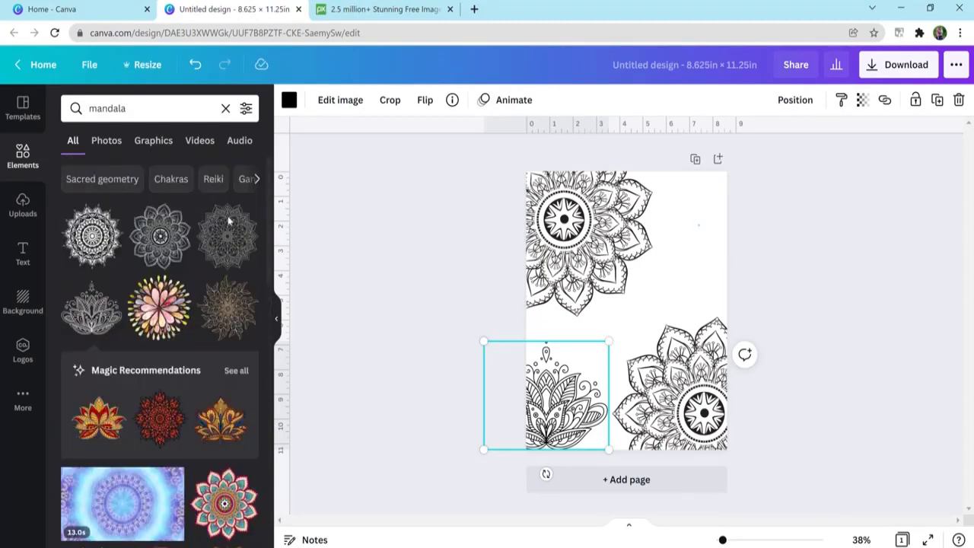
Add the outlined "BE BRAVE" text design to the page and colour all of its text black.
{"action": "left_click", "coordinate": [23, 252]}
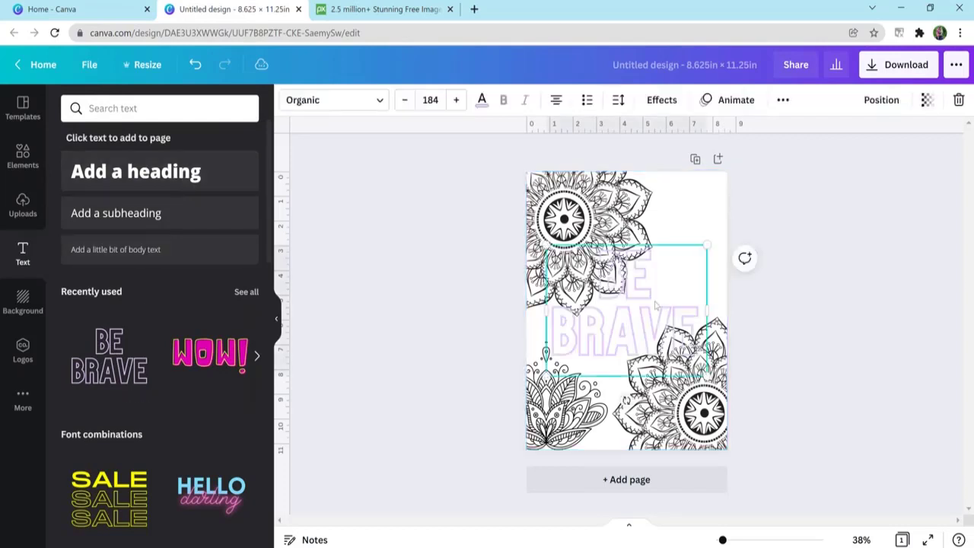
{"action": "double_click", "coordinate": [674, 310]}
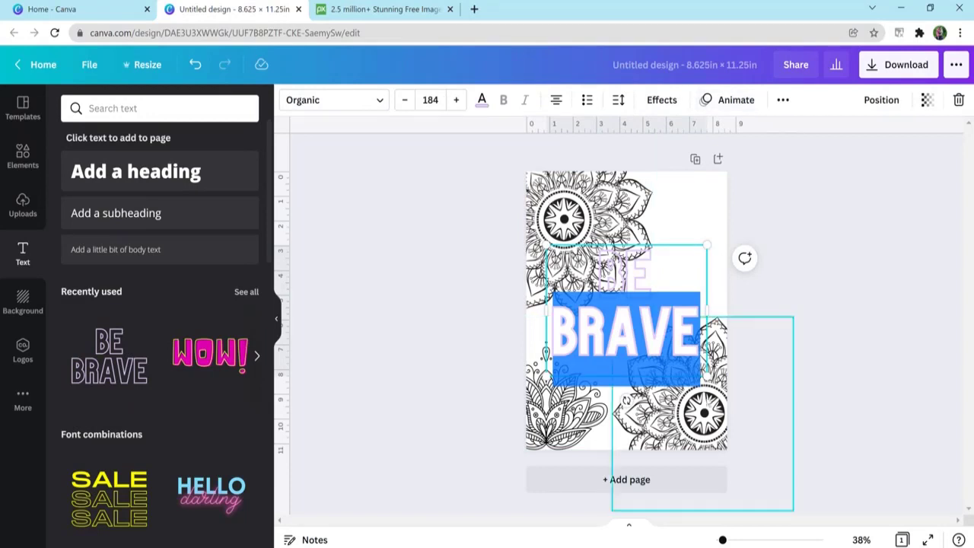
{"action": "left_click", "coordinate": [699, 332]}
{"action": "left_click_drag", "start_coordinate": [700, 332], "coordinate": [593, 280]}
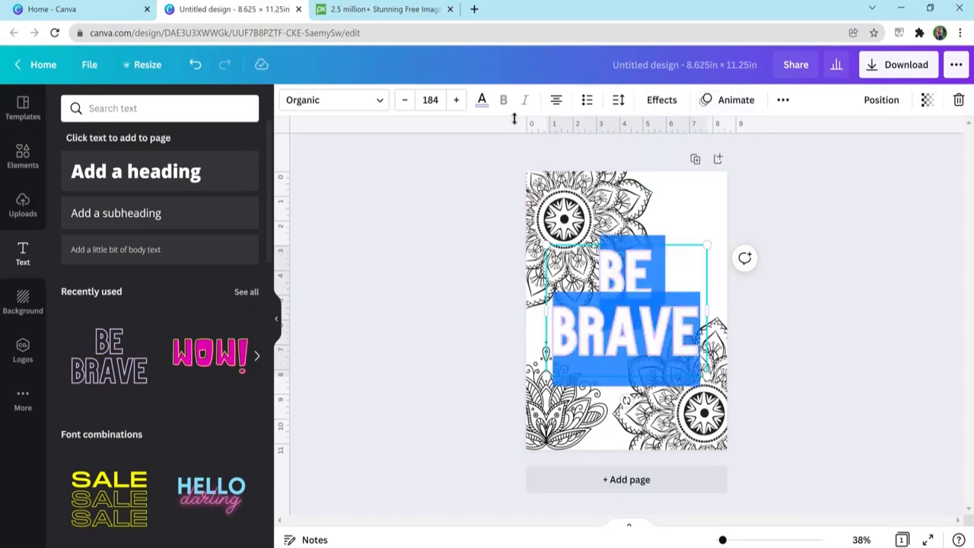
{"action": "left_click", "coordinate": [482, 100]}
{"action": "left_click", "coordinate": [108, 170]}
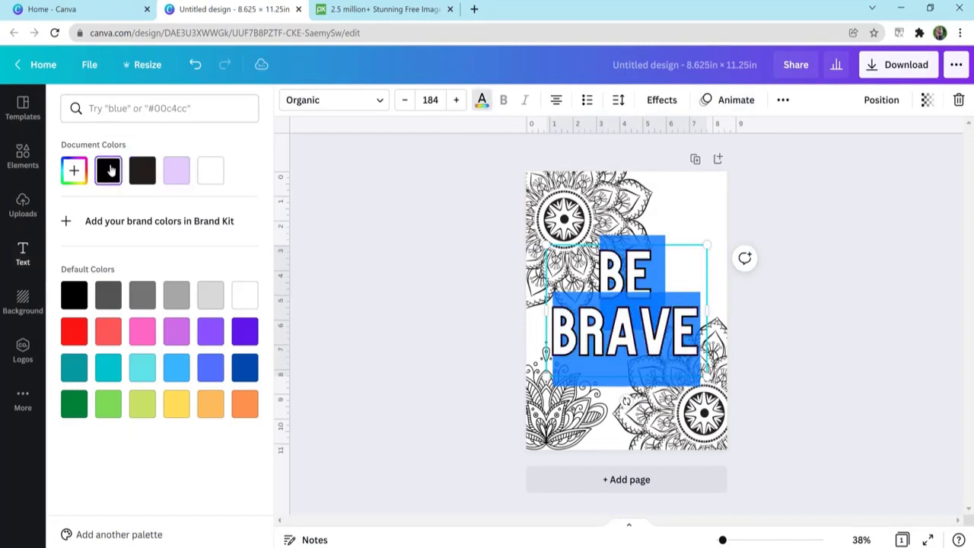
Shrink the "BE BRAVE" text to about size 92 and place it in the blank area between the two flower mandalas.
{"action": "left_click_drag", "start_coordinate": [707, 377], "coordinate": [672, 271]}
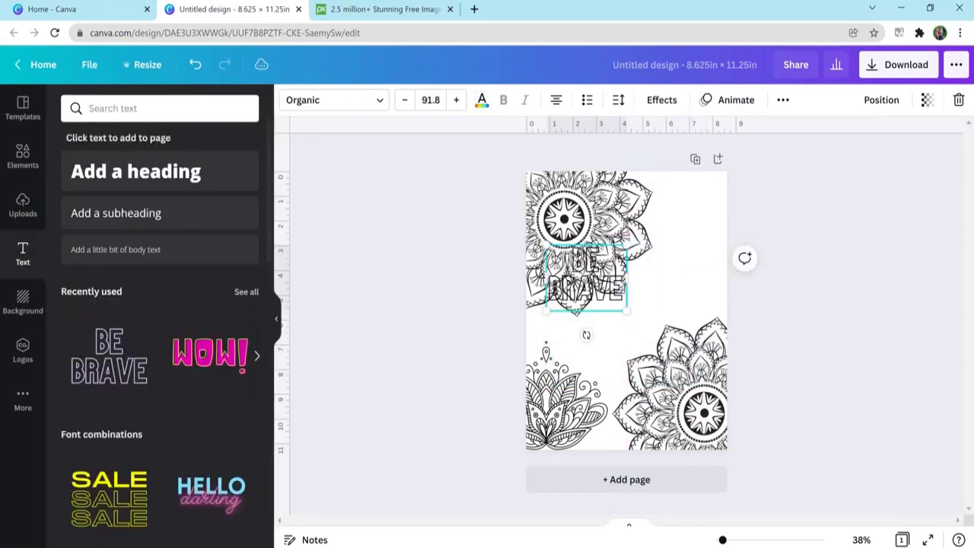
{"action": "left_click_drag", "start_coordinate": [601, 302], "coordinate": [691, 292]}
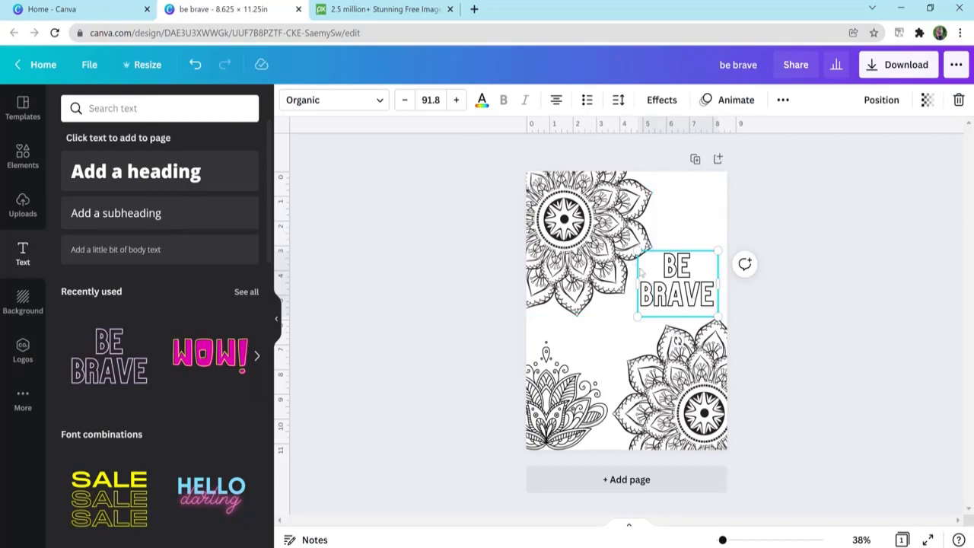
{"action": "left_click", "coordinate": [675, 340]}
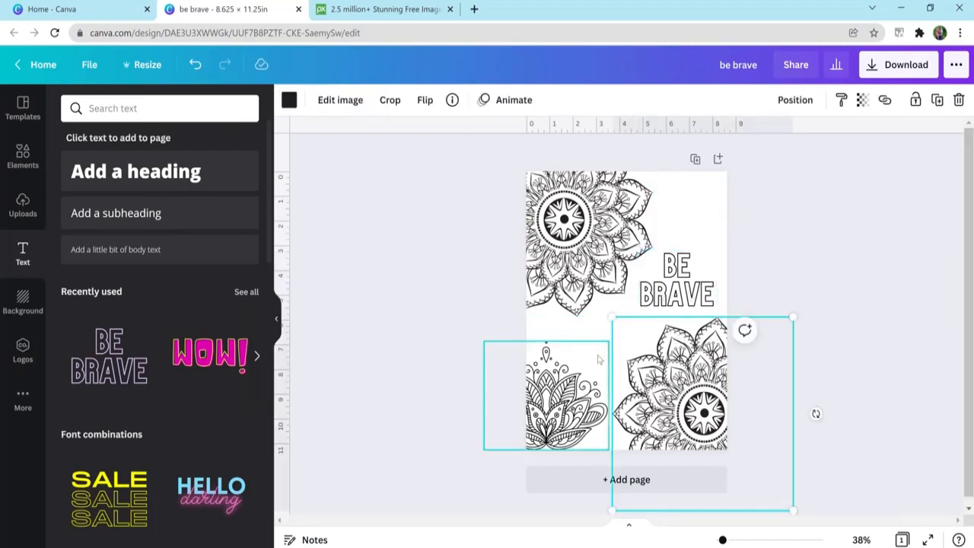
Add the dense round mandala and place it in the gap between the two flower mandalas and the lotus.
{"action": "left_click", "coordinate": [23, 156]}
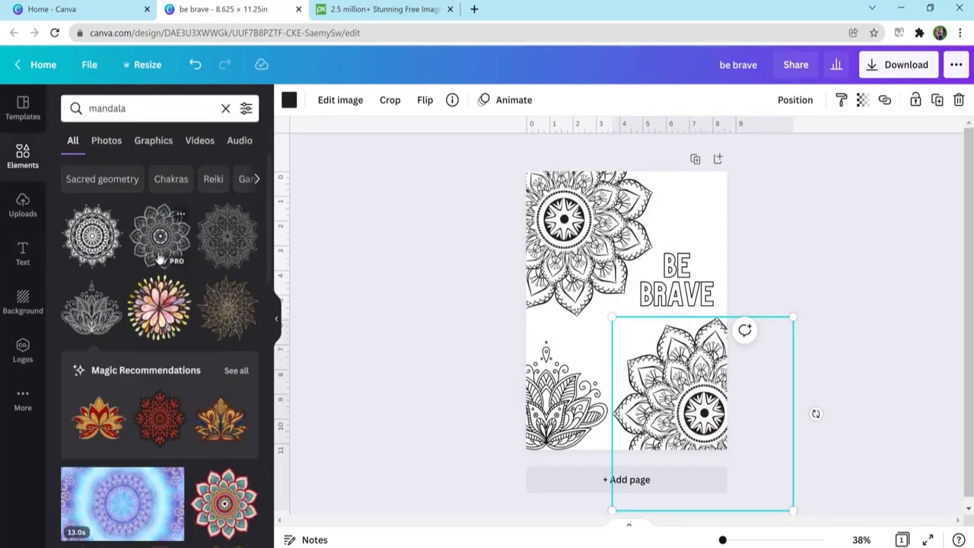
{"action": "left_click", "coordinate": [104, 237]}
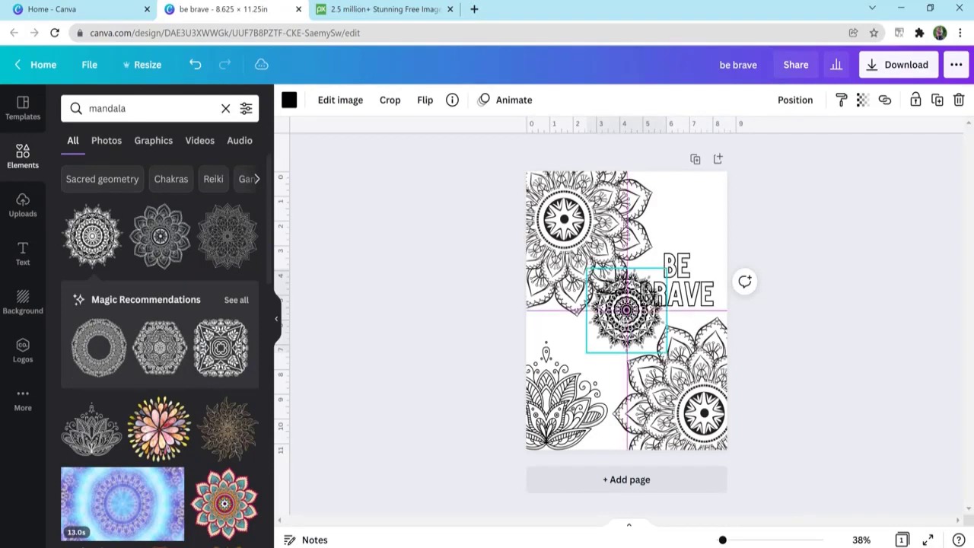
{"action": "left_click_drag", "start_coordinate": [634, 320], "coordinate": [610, 350]}
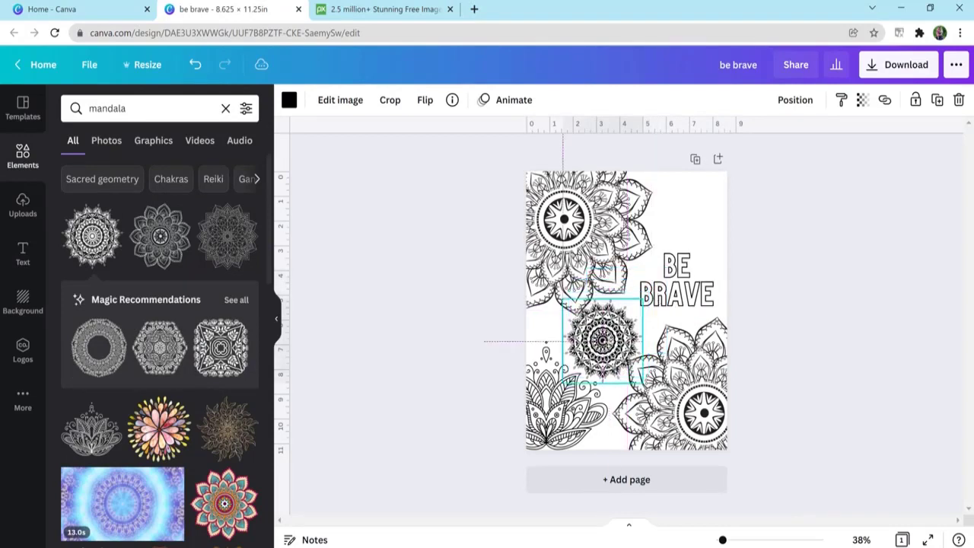
Duplicate the lotus mandala and align the copy exactly over the original to thicken its lines.
{"action": "left_click", "coordinate": [561, 403]}
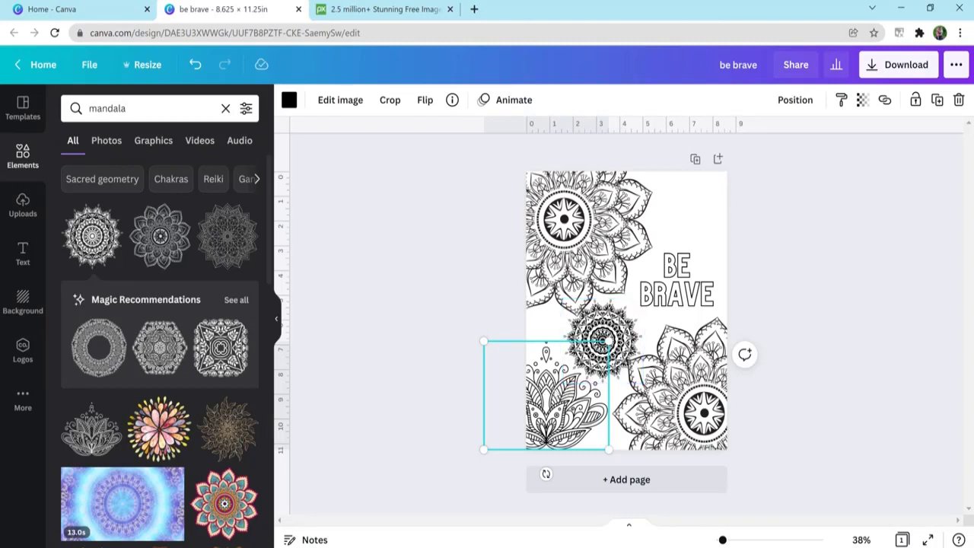
{"action": "key", "text": "ctrl+d"}
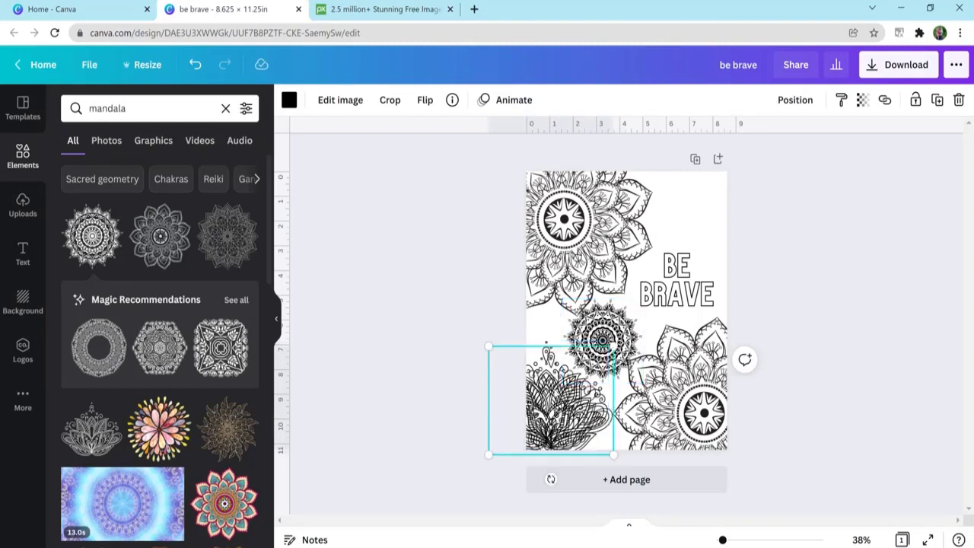
{"action": "left_click_drag", "start_coordinate": [560, 408], "coordinate": [561, 402]}
{"action": "key", "text": "ctrl+d"}
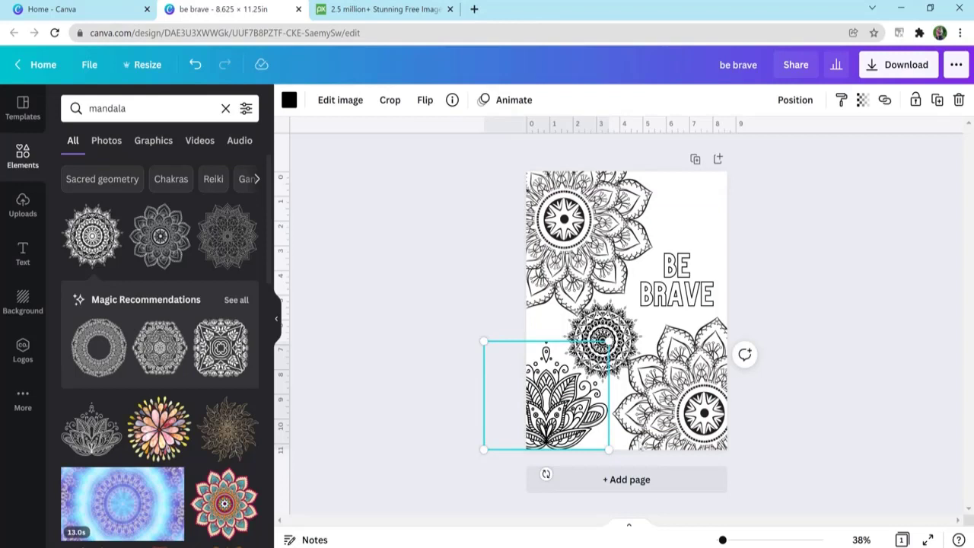
Add a second blank page and place the recently used paw print graphic on it, enlarged and centred.
{"action": "left_click", "coordinate": [626, 480]}
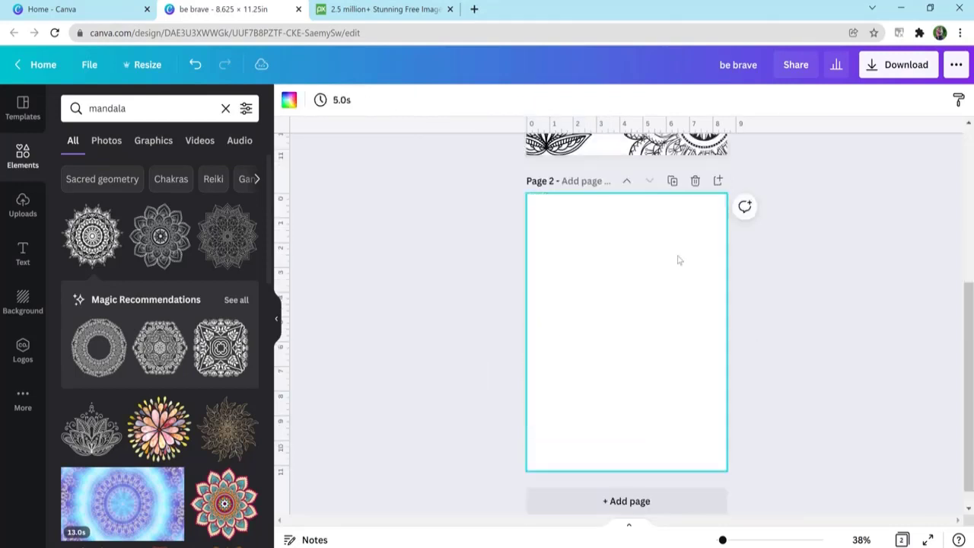
{"action": "left_click", "coordinate": [27, 152]}
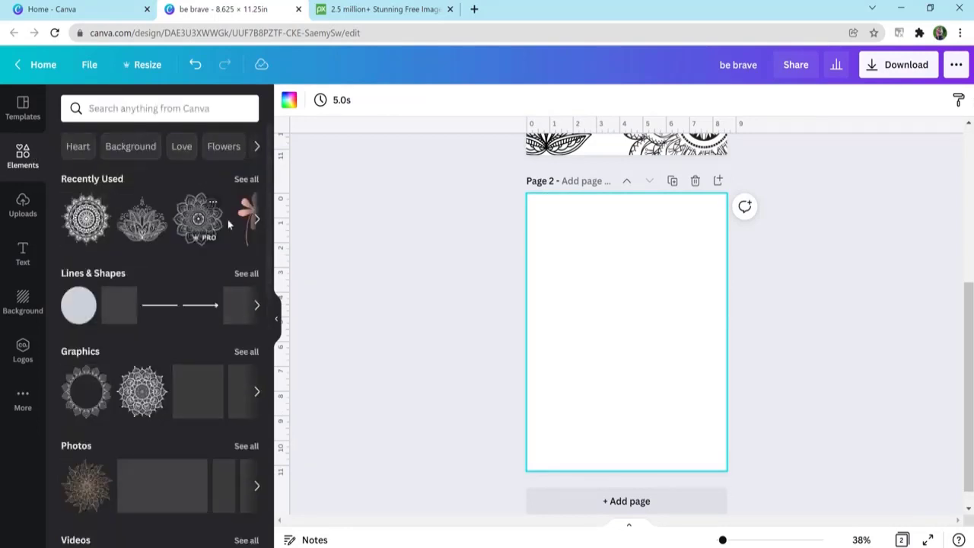
{"action": "left_click", "coordinate": [256, 220]}
{"action": "left_click", "coordinate": [256, 219]}
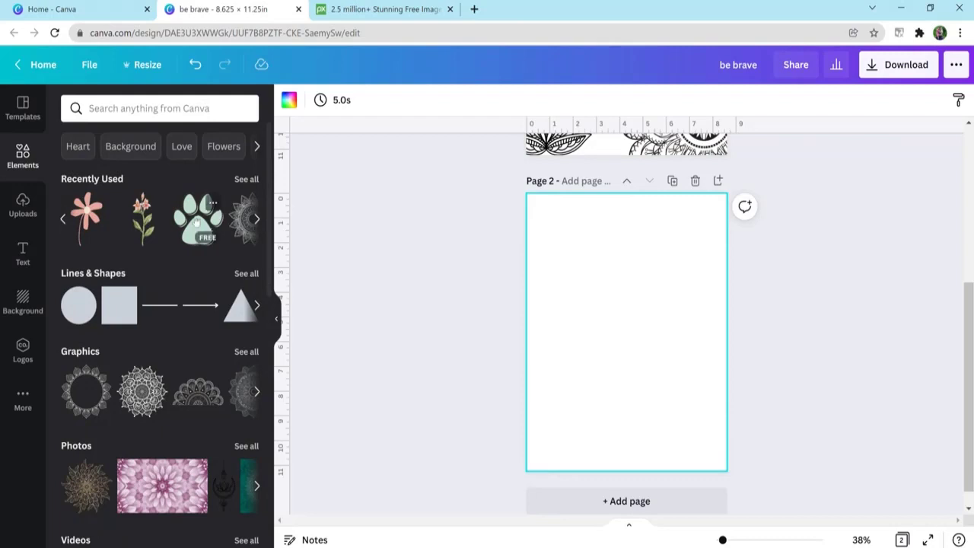
{"action": "left_click", "coordinate": [200, 218]}
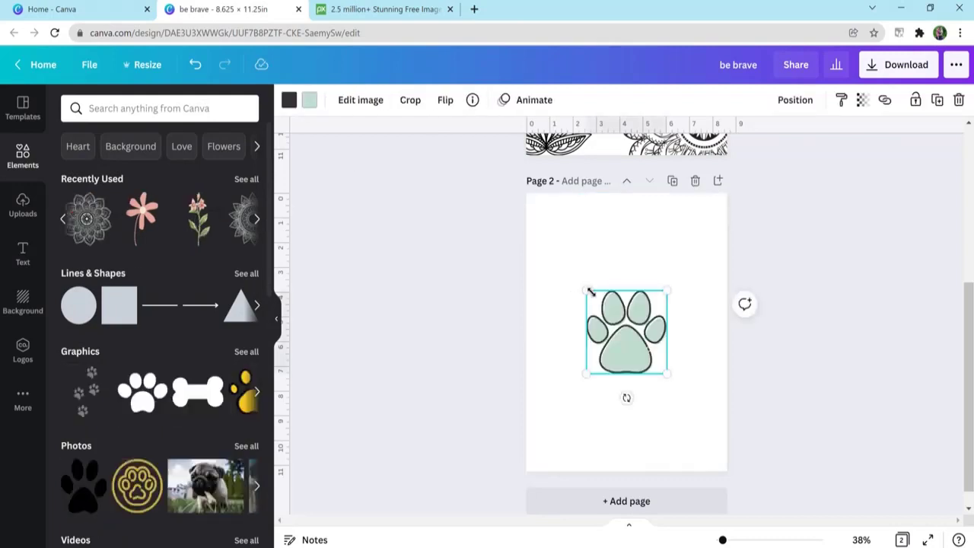
{"action": "left_click_drag", "start_coordinate": [587, 290], "coordinate": [545, 246]}
{"action": "left_click_drag", "start_coordinate": [606, 324], "coordinate": [629, 331]}
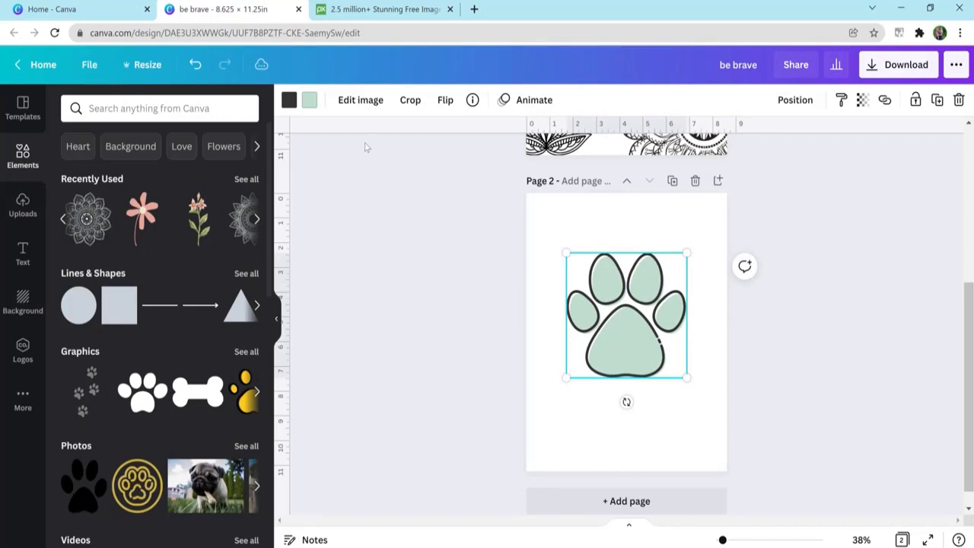
Recolour the paw print's green fill to white and reduce the paw print's size.
{"action": "left_click", "coordinate": [310, 102]}
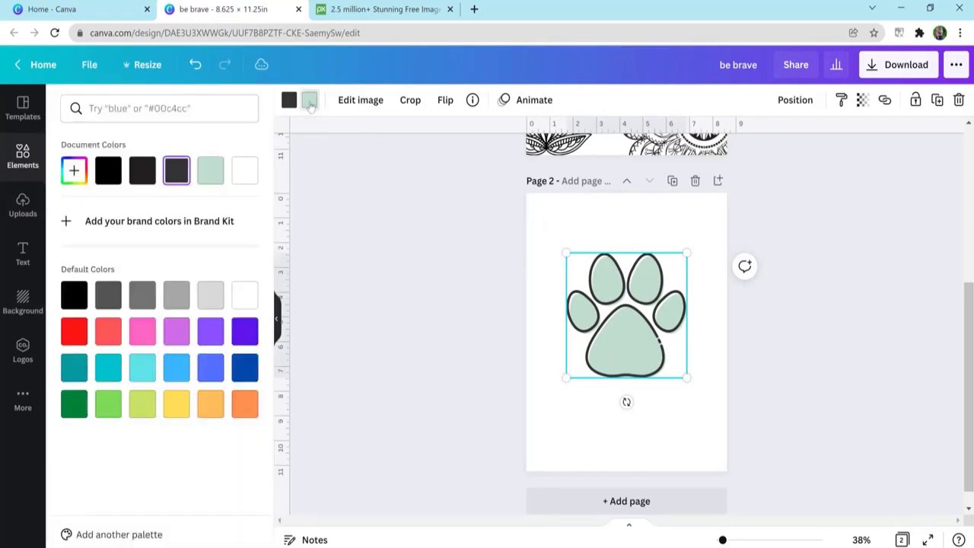
{"action": "left_click", "coordinate": [242, 170]}
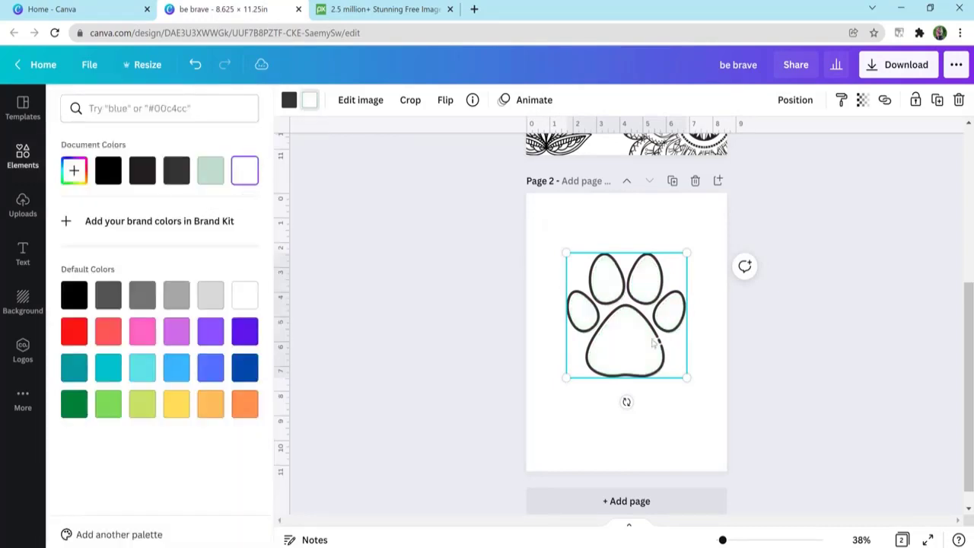
{"action": "key", "text": "Escape"}
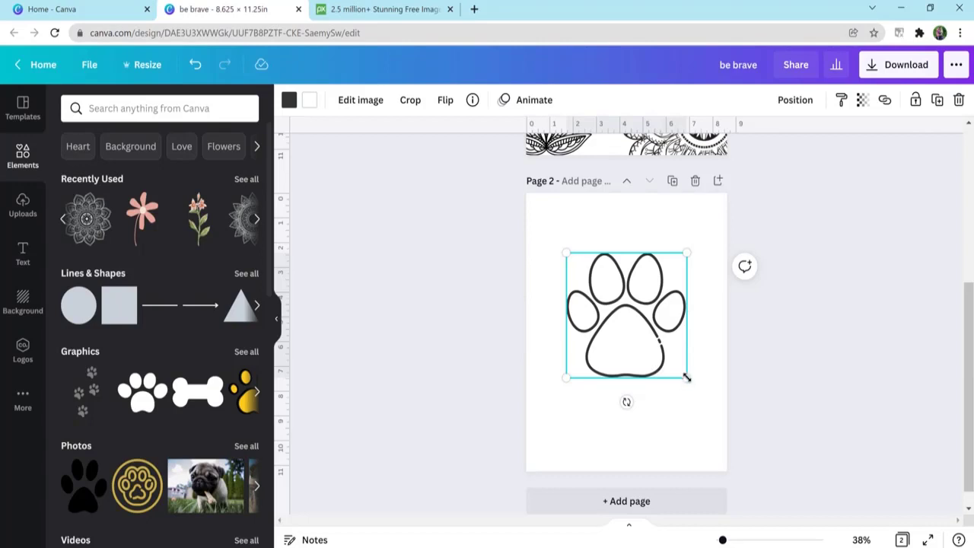
{"action": "left_click_drag", "start_coordinate": [687, 376], "coordinate": [673, 398]}
{"action": "left_click_drag", "start_coordinate": [688, 377], "coordinate": [652, 339]}
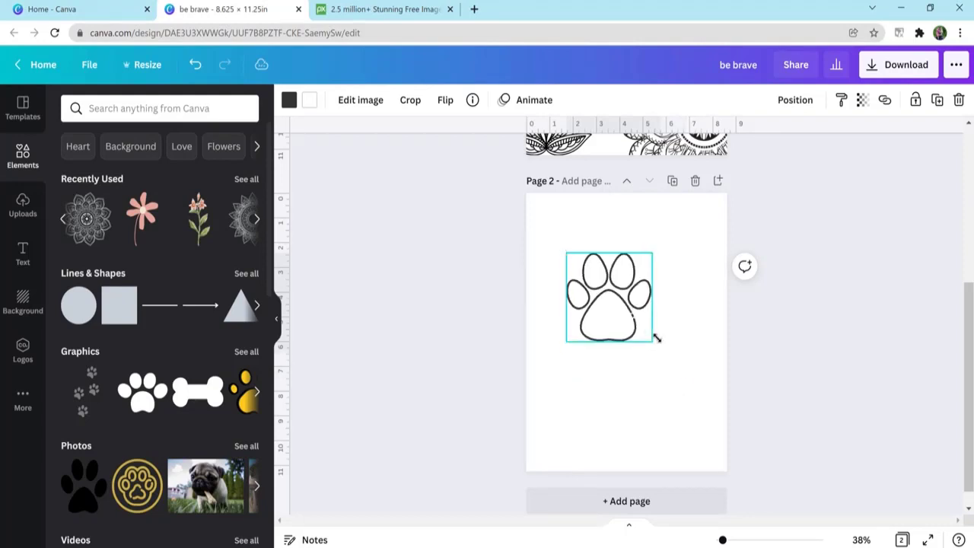
Add the recently used pink stemmed flower to page 2 and arrange it below the paw print, moving the paw up.
{"action": "left_click", "coordinate": [142, 218]}
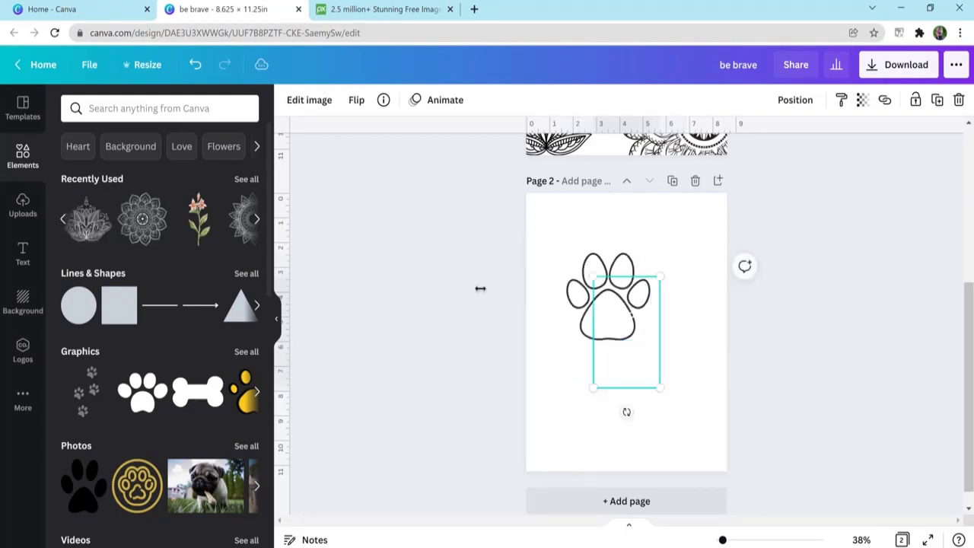
{"action": "left_click_drag", "start_coordinate": [632, 343], "coordinate": [657, 397]}
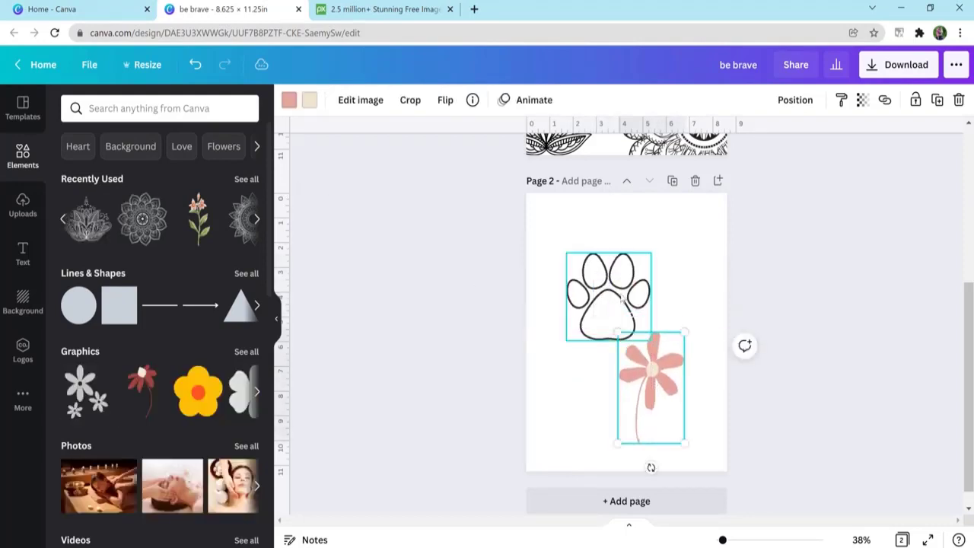
{"action": "left_click_drag", "start_coordinate": [626, 302], "coordinate": [615, 263]}
{"action": "left_click_drag", "start_coordinate": [665, 373], "coordinate": [631, 373]}
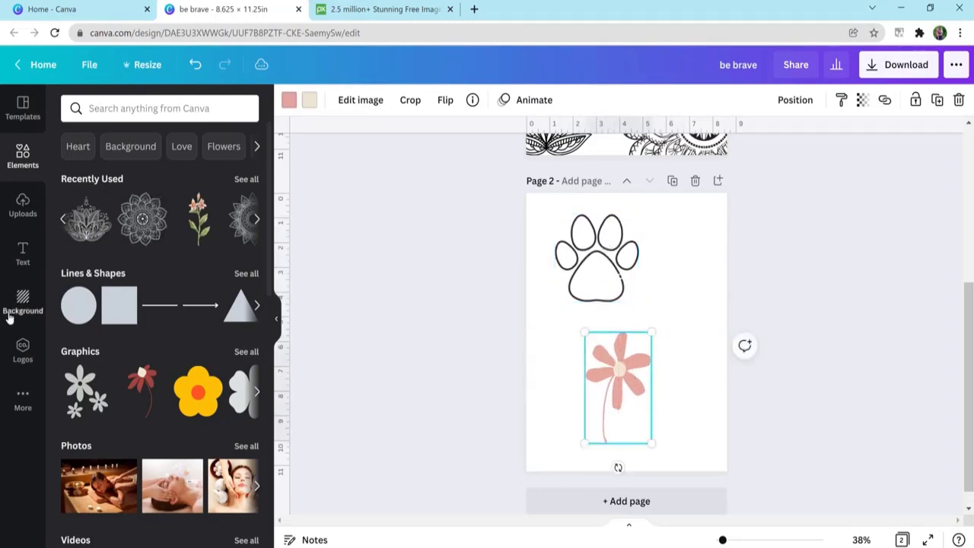
Set the page 2 background to light purple and duplicate the pink flower, placing the copy beside the original.
{"action": "left_click", "coordinate": [12, 316]}
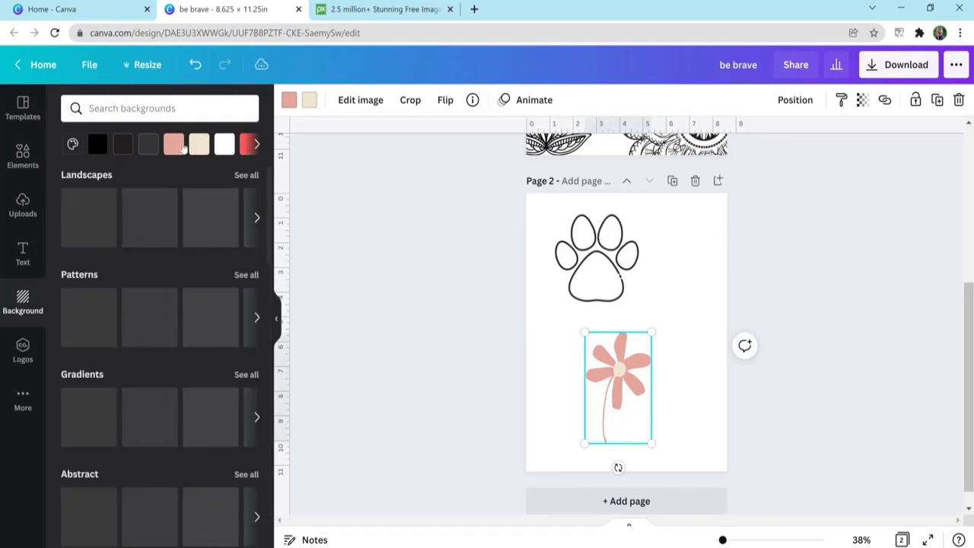
{"action": "left_click", "coordinate": [256, 143]}
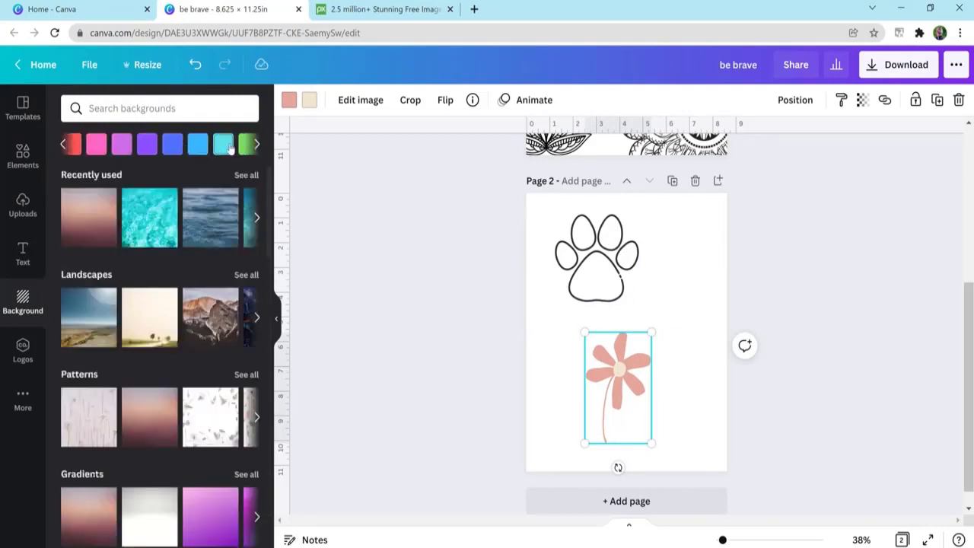
{"action": "left_click", "coordinate": [123, 145]}
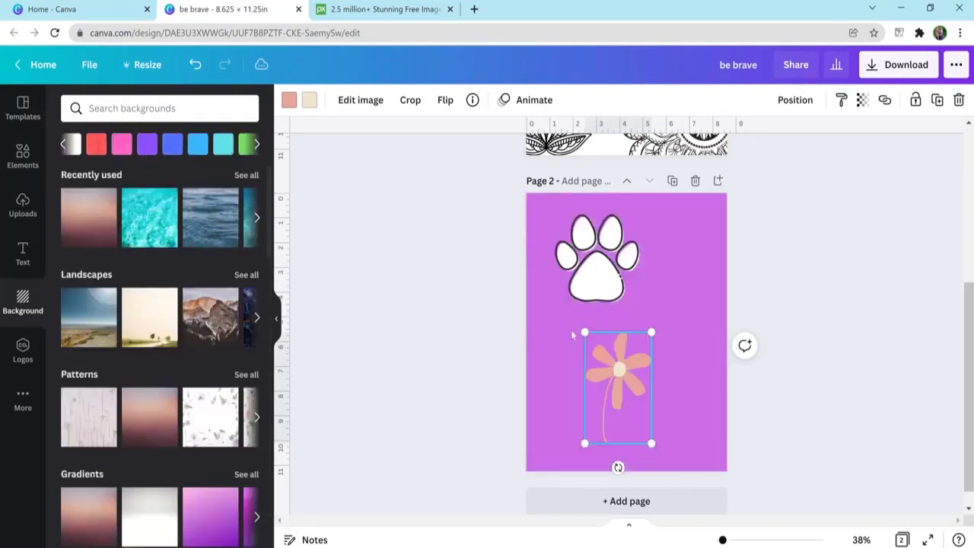
{"action": "key", "text": "ctrl+d"}
{"action": "left_click_drag", "start_coordinate": [628, 381], "coordinate": [685, 376]}
Recolour the original flower entirely white, changing both its beige centre and its pink petals.
{"action": "left_click", "coordinate": [618, 384]}
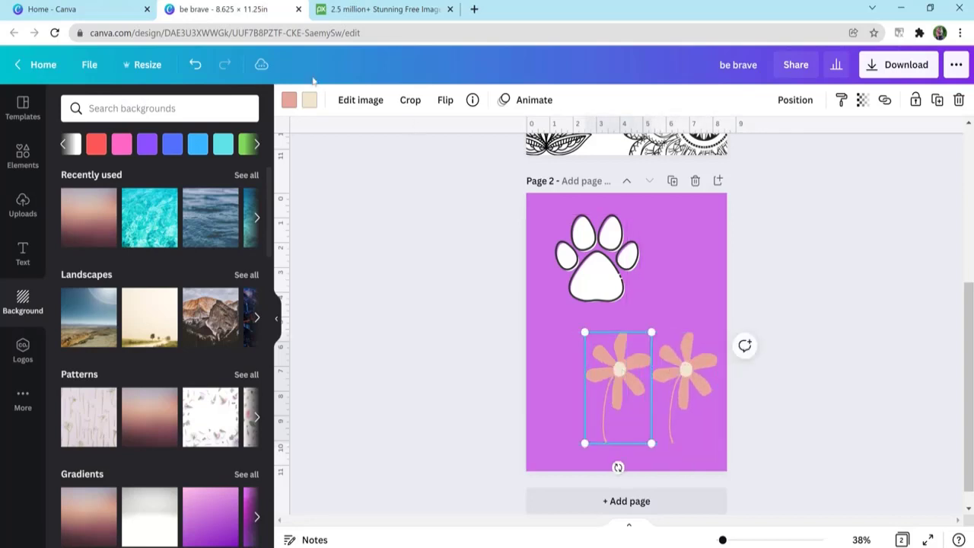
{"action": "left_click", "coordinate": [307, 104]}
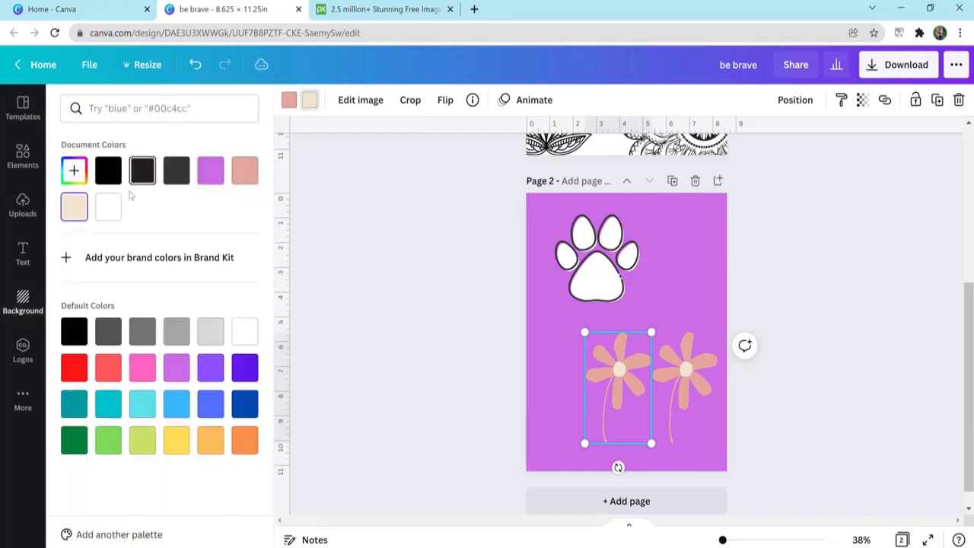
{"action": "left_click", "coordinate": [111, 210]}
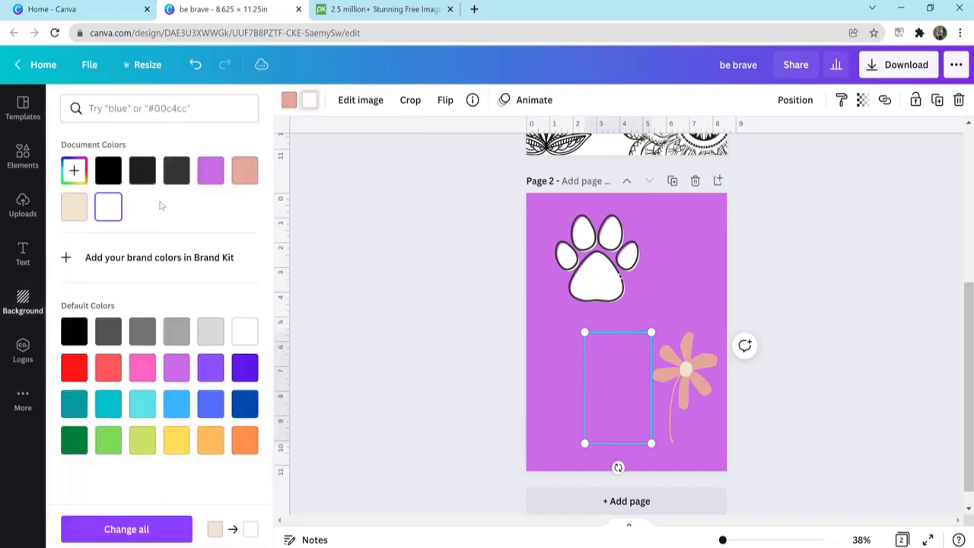
{"action": "key", "text": "ctrl+z"}
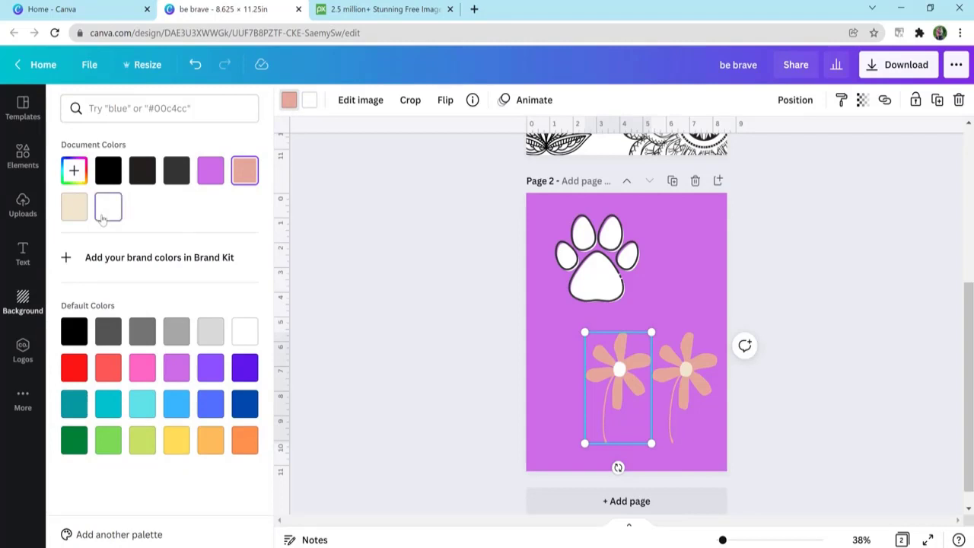
{"action": "left_click", "coordinate": [104, 215]}
Recolour the duplicate flower entirely black, changing both its beige centre and its pink petals.
{"action": "left_click", "coordinate": [685, 381]}
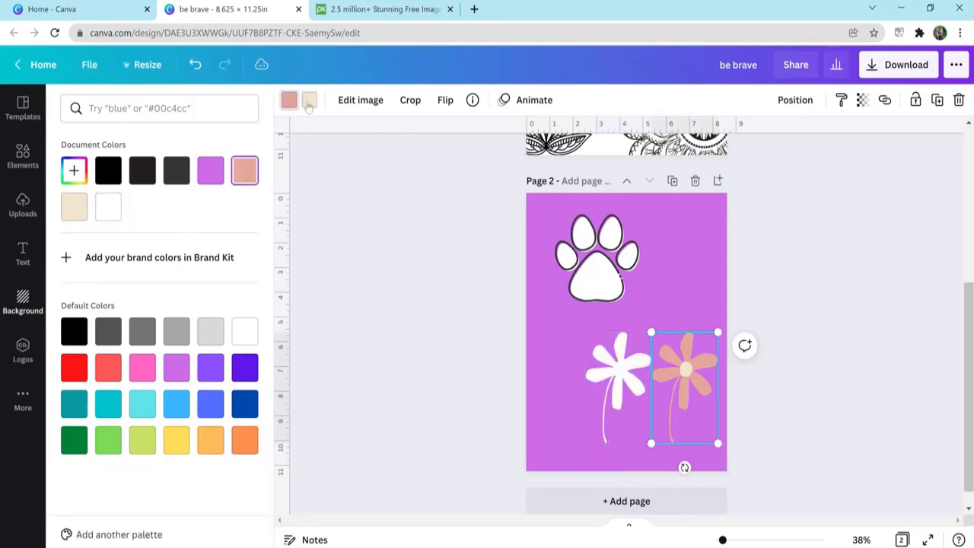
{"action": "left_click", "coordinate": [308, 103]}
{"action": "left_click", "coordinate": [104, 172]}
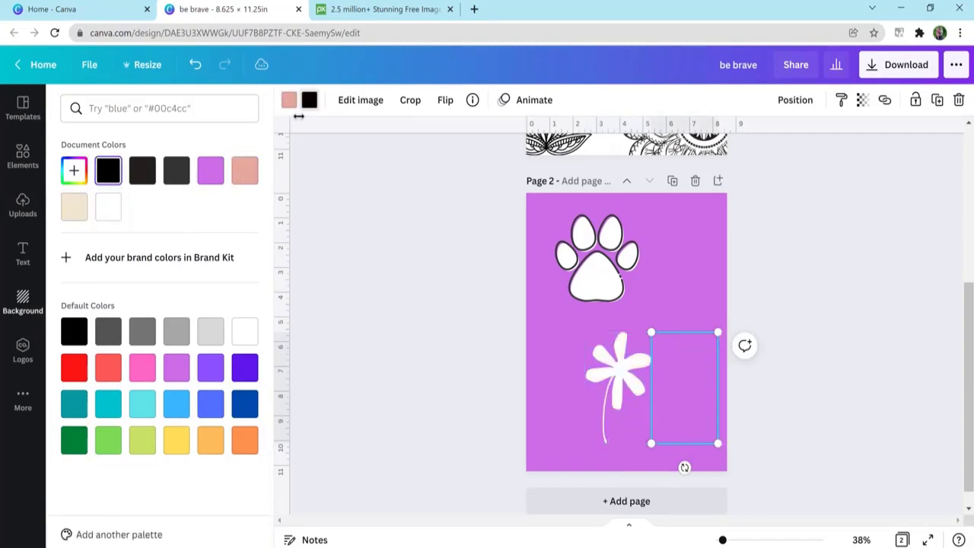
{"action": "key", "text": "ctrl+z"}
{"action": "left_click", "coordinate": [288, 99]}
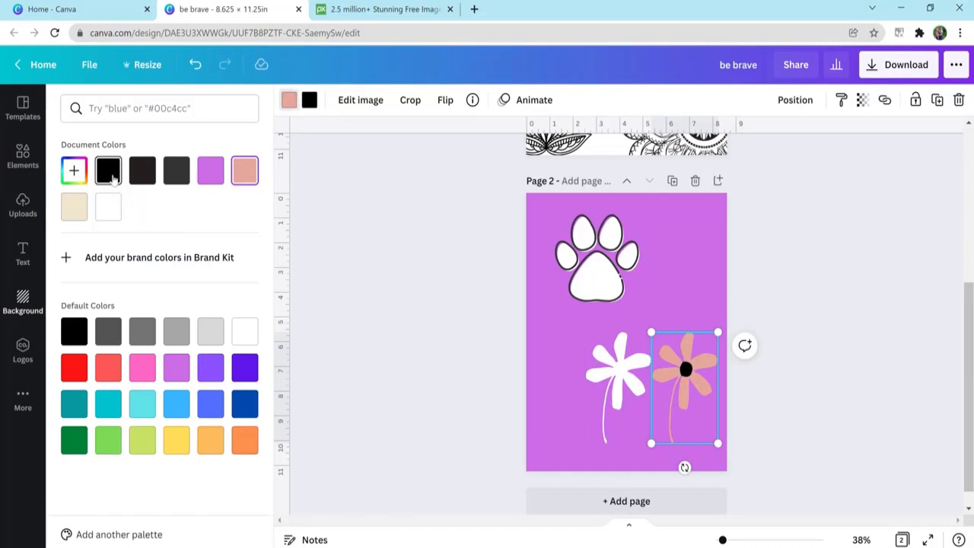
{"action": "left_click", "coordinate": [111, 175]}
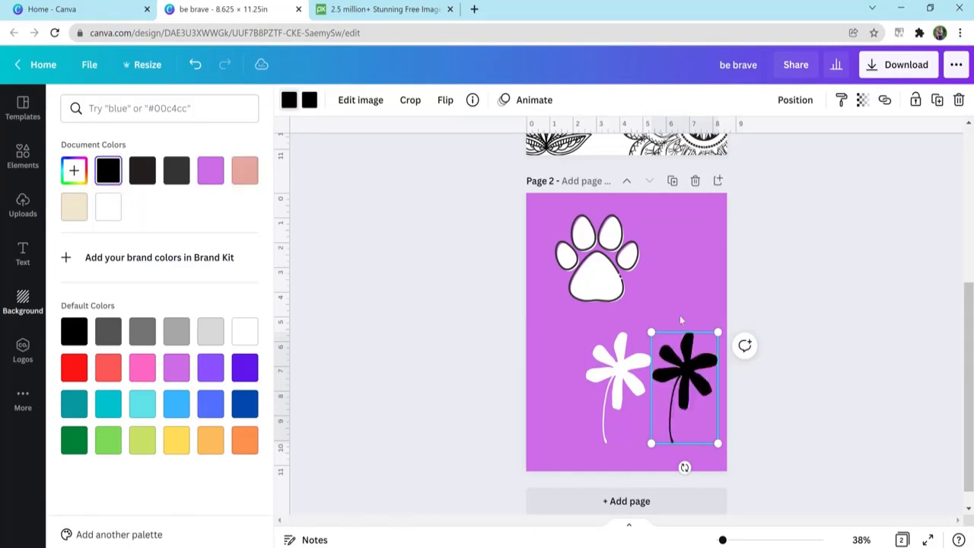
Align the black flower exactly over the white one and send it backward behind the white flower.
{"action": "left_click_drag", "start_coordinate": [685, 359], "coordinate": [619, 358]}
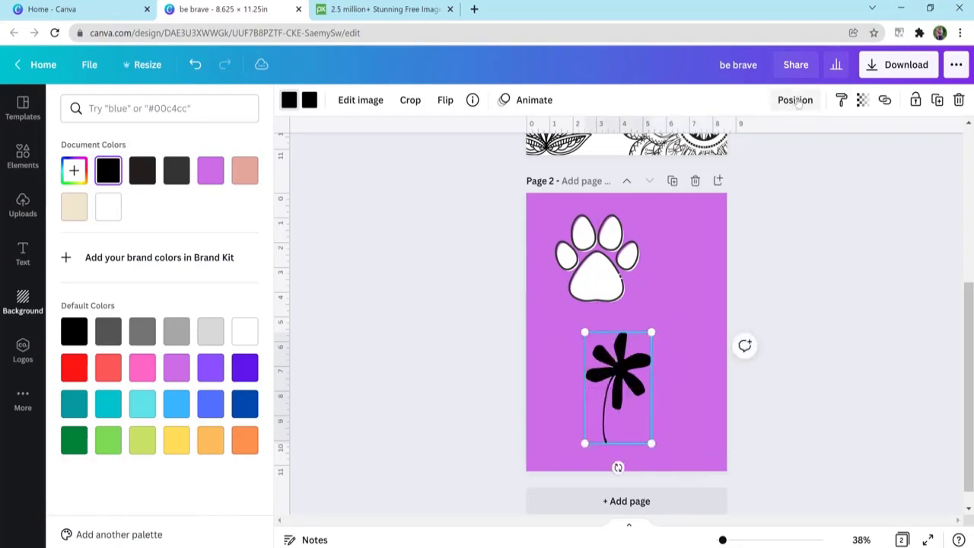
{"action": "left_click", "coordinate": [796, 102]}
{"action": "left_click", "coordinate": [742, 141]}
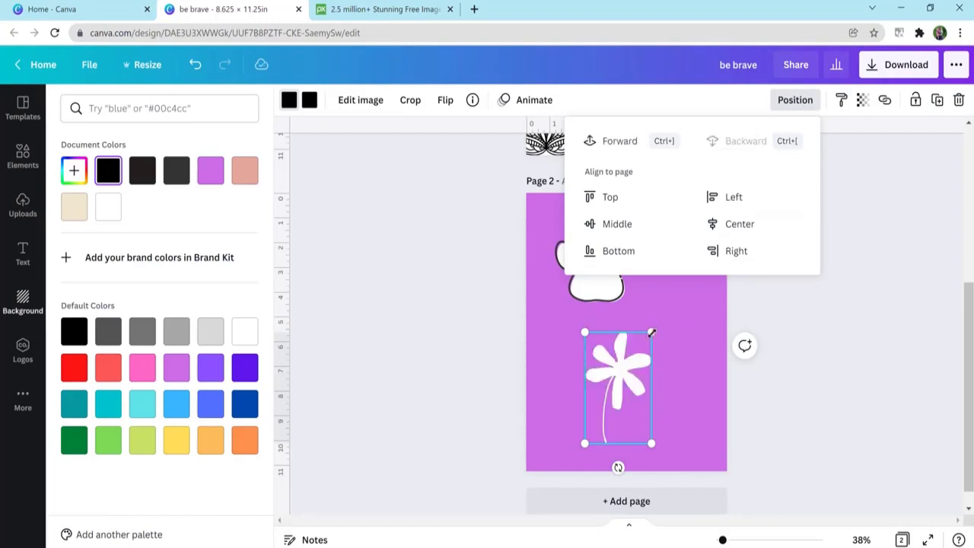
Enlarge the black flower slightly and nudge the white flower so that black edges show around its petals.
{"action": "left_click", "coordinate": [652, 333]}
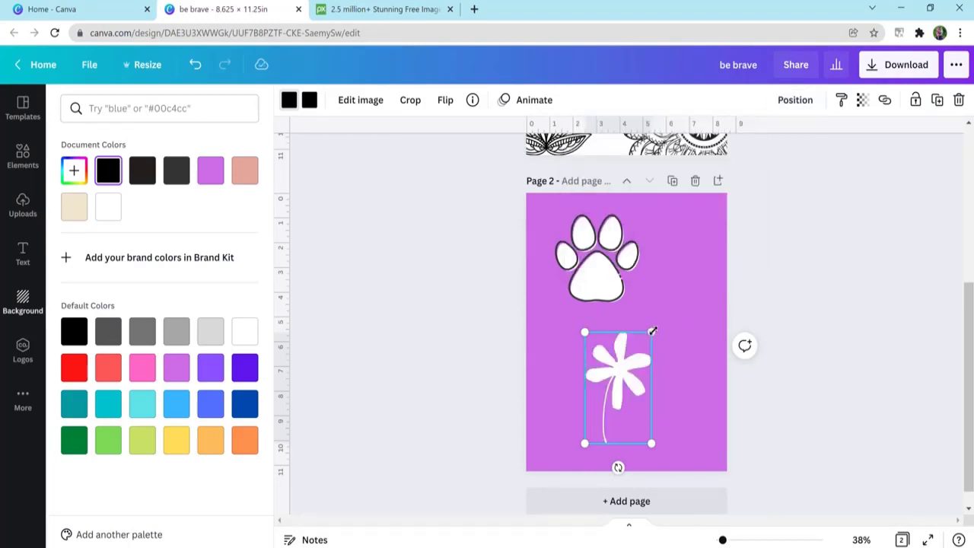
{"action": "left_click_drag", "start_coordinate": [652, 331], "coordinate": [654, 329]}
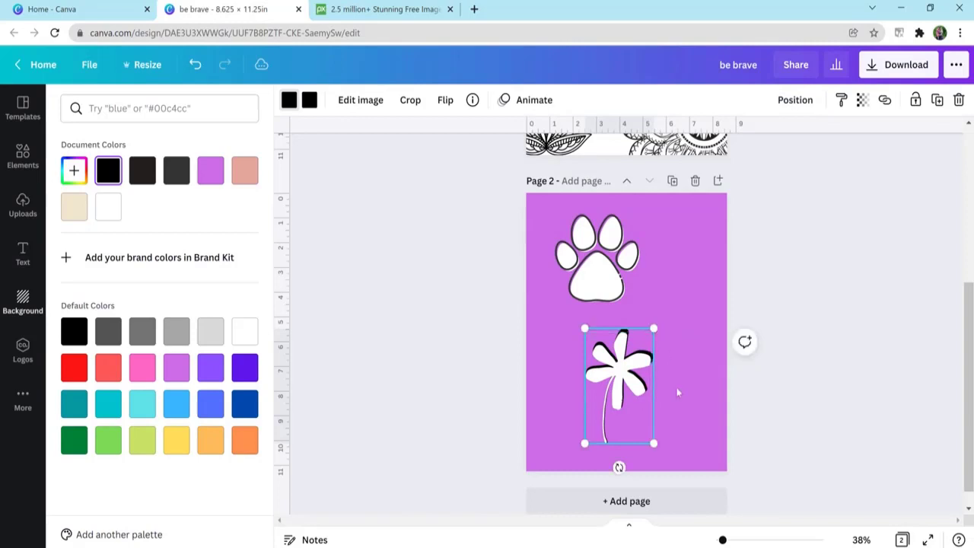
{"action": "left_click", "coordinate": [623, 390]}
{"action": "left_click_drag", "start_coordinate": [622, 390], "coordinate": [621, 384]}
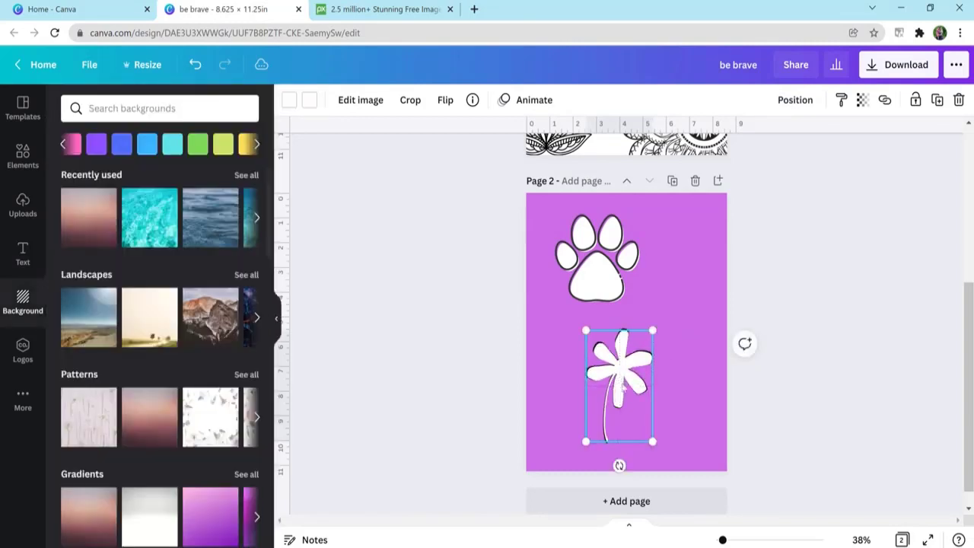
Shrink the white flower slightly, shift the black flower down, and centre the white one over it to form an outline.
{"action": "left_click", "coordinate": [677, 382]}
{"action": "left_click", "coordinate": [609, 358]}
{"action": "mouse_move", "coordinate": [608, 357]}
{"action": "left_mouse_down"}
{"action": "mouse_move", "coordinate": [618, 354]}
{"action": "mouse_move", "coordinate": [608, 353]}
{"action": "left_mouse_up"}
{"action": "left_click_drag", "start_coordinate": [650, 434], "coordinate": [628, 375]}
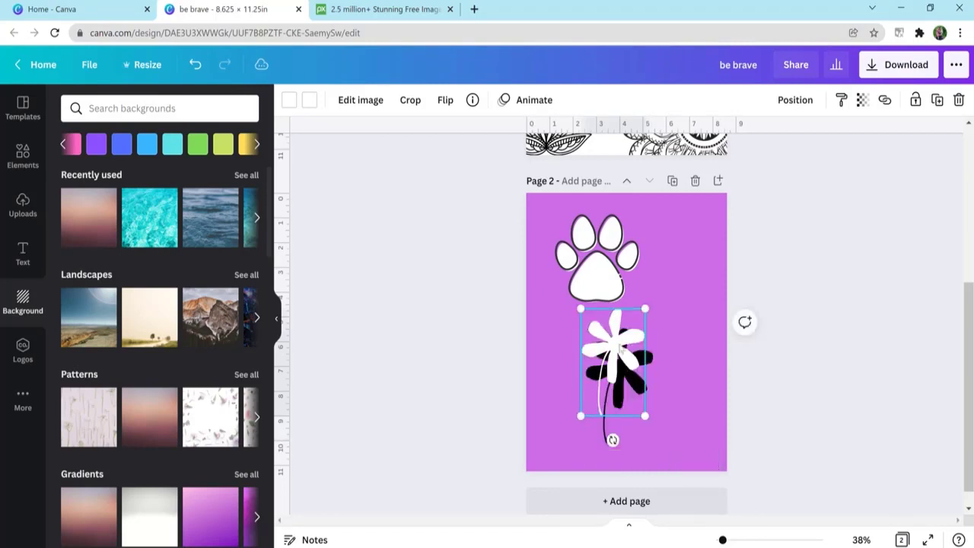
{"action": "left_click_drag", "start_coordinate": [619, 338], "coordinate": [618, 350]}
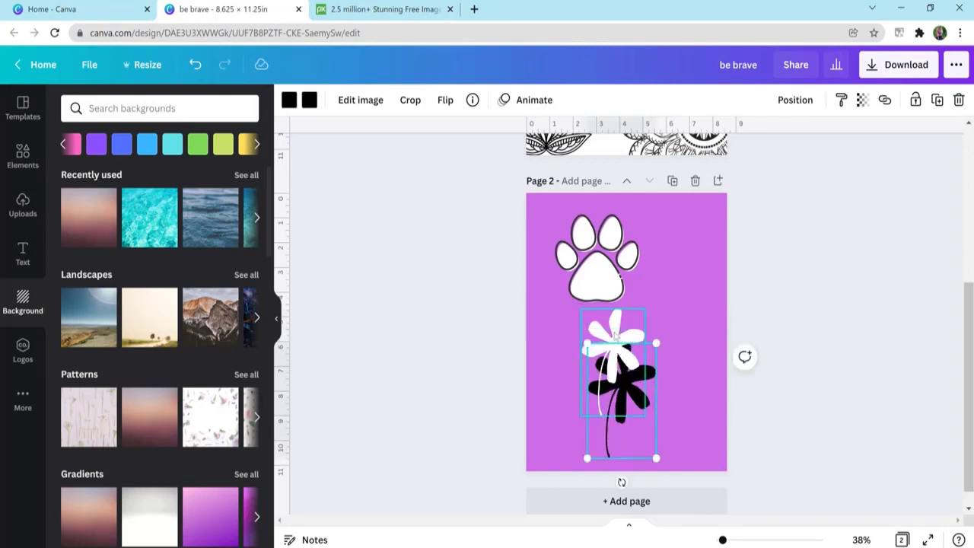
{"action": "left_click", "coordinate": [615, 337]}
{"action": "key", "text": "Escape"}
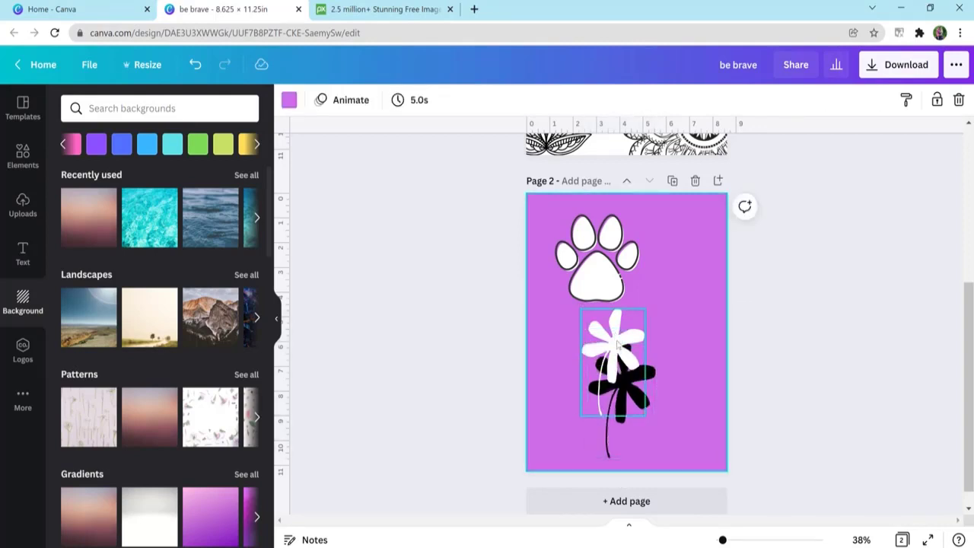
{"action": "left_click_drag", "start_coordinate": [617, 341], "coordinate": [627, 379]}
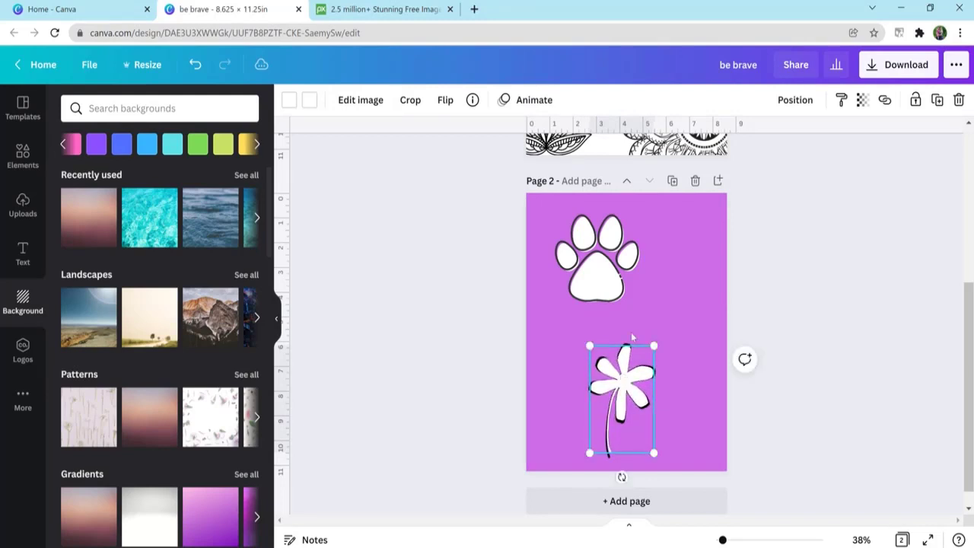
Set the page 2 background to white and return to the mandala design on page 1.
{"action": "left_click", "coordinate": [642, 329]}
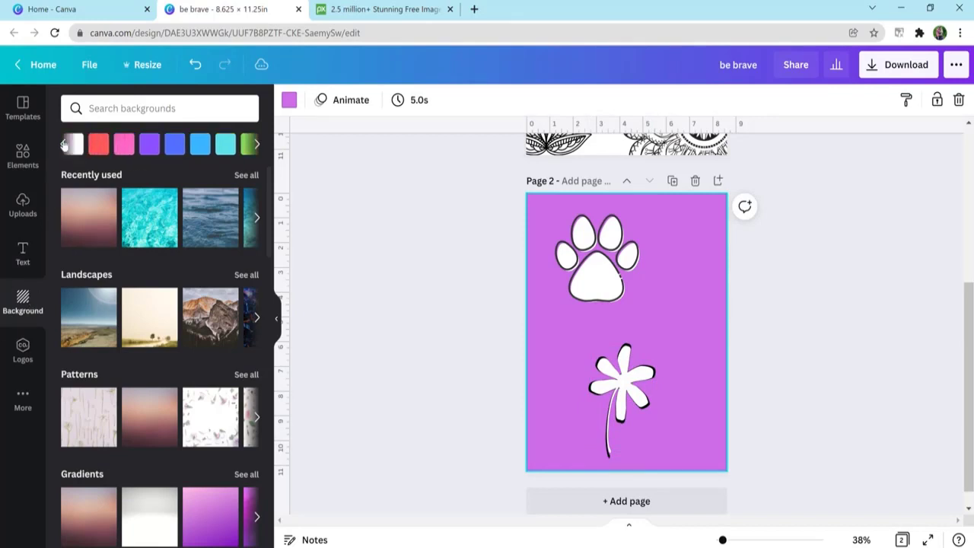
{"action": "left_click", "coordinate": [198, 143]}
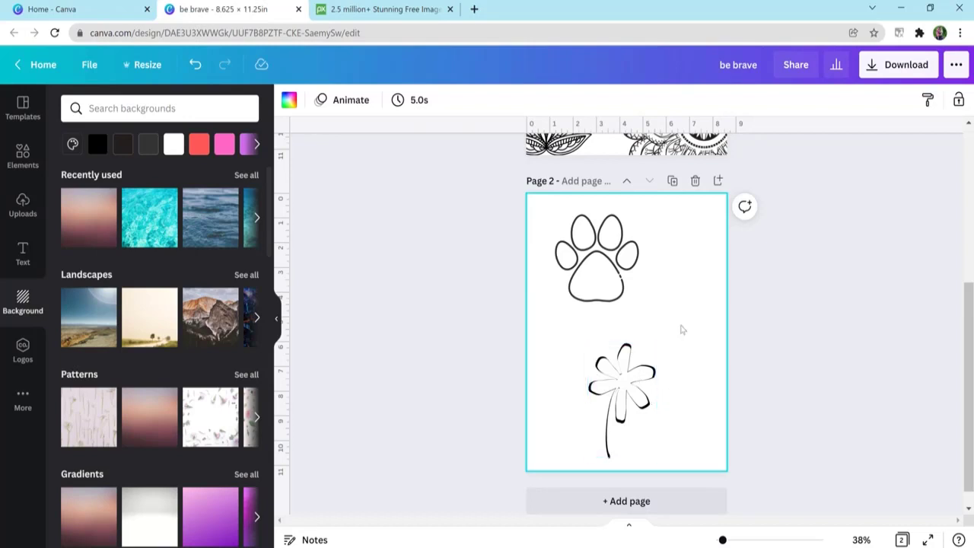
{"action": "scroll", "coordinate": [512, 184], "scroll_direction": "up", "scroll_amount": 5}
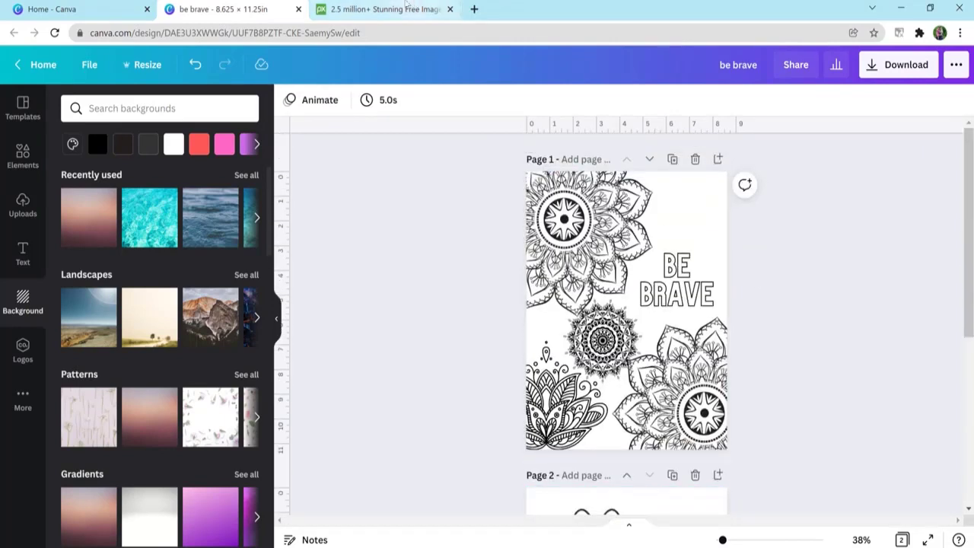
Switch to Pixabay, search for puppies limited to vector graphics, and open the dog line art sheet.
{"action": "left_click", "coordinate": [406, 9]}
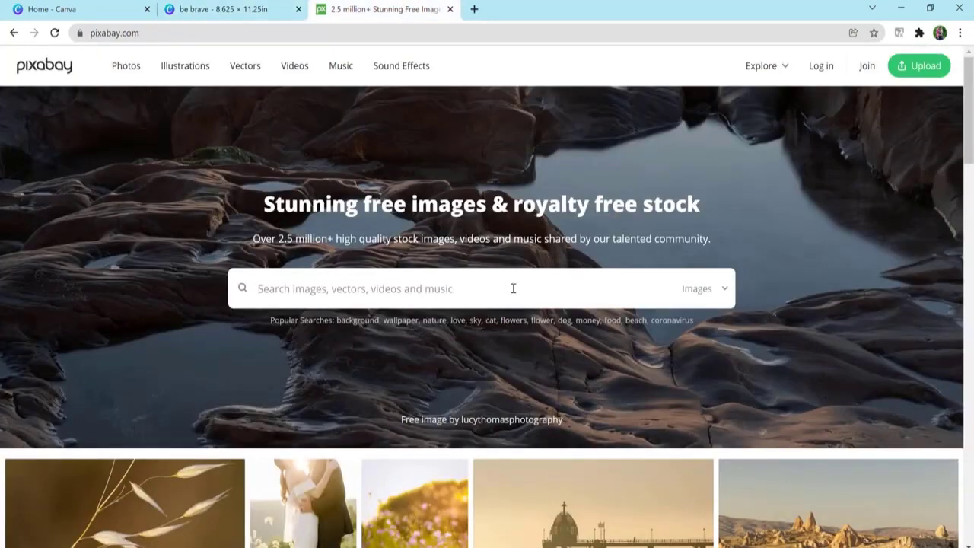
{"action": "type", "text": "puppies"}
{"action": "key", "text": "Return"}
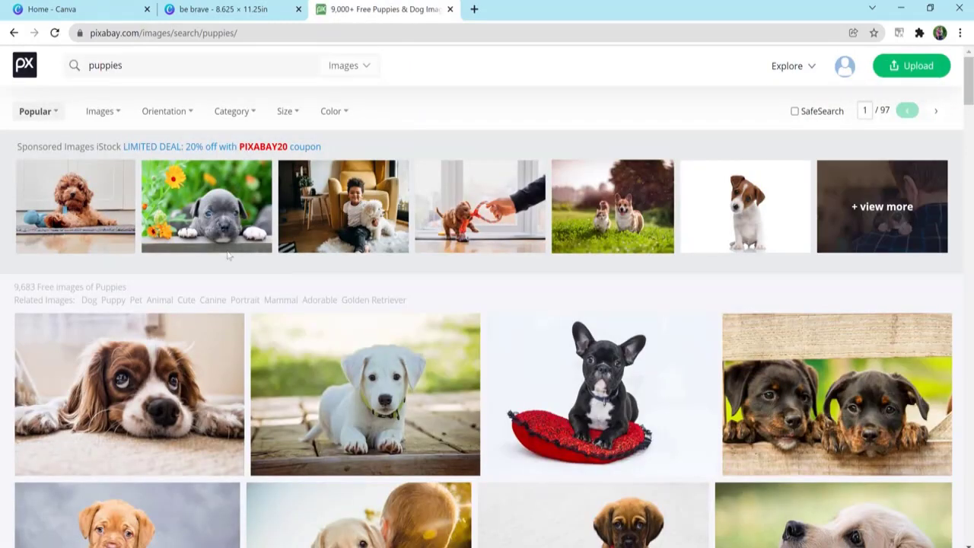
{"action": "left_click", "coordinate": [113, 115]}
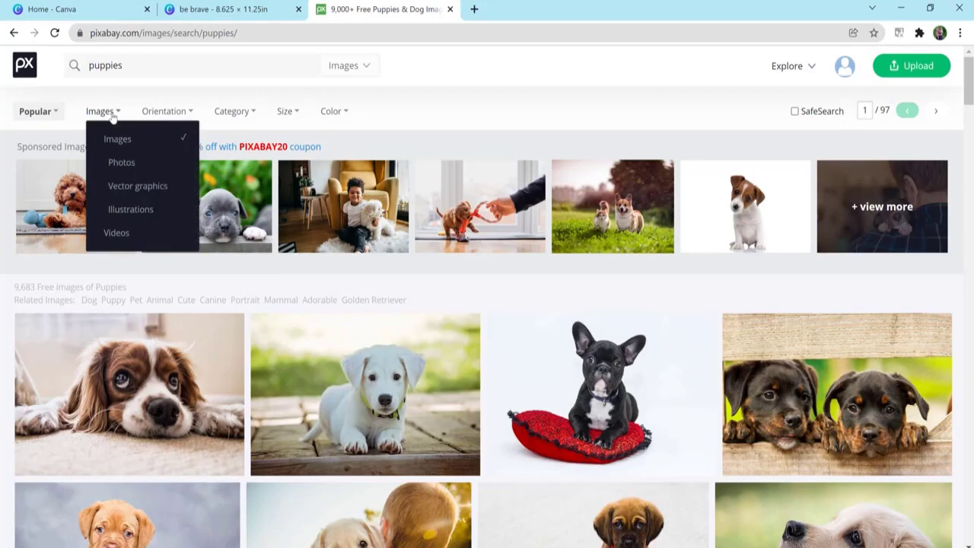
{"action": "left_click", "coordinate": [130, 188]}
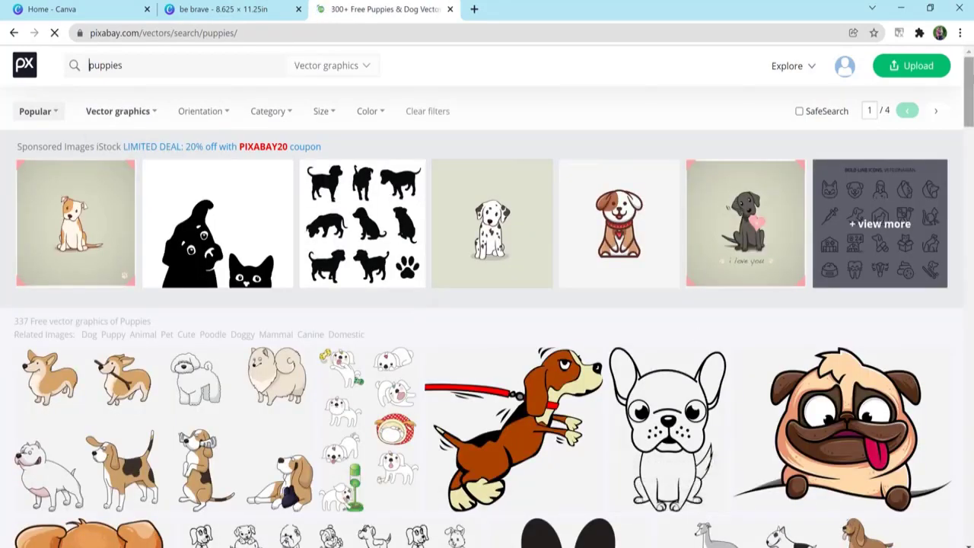
{"action": "scroll", "coordinate": [487, 296], "scroll_direction": "down", "scroll_amount": 5}
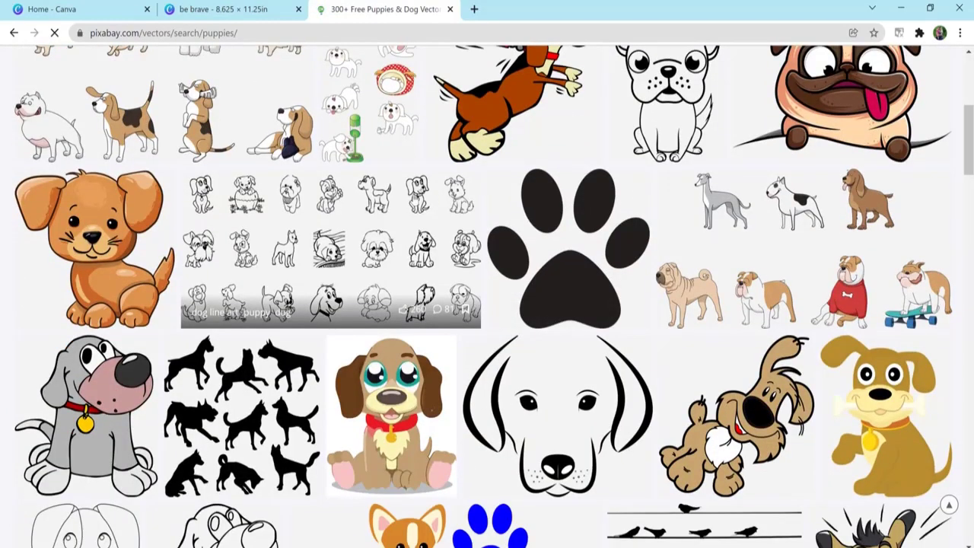
{"action": "left_click", "coordinate": [414, 199]}
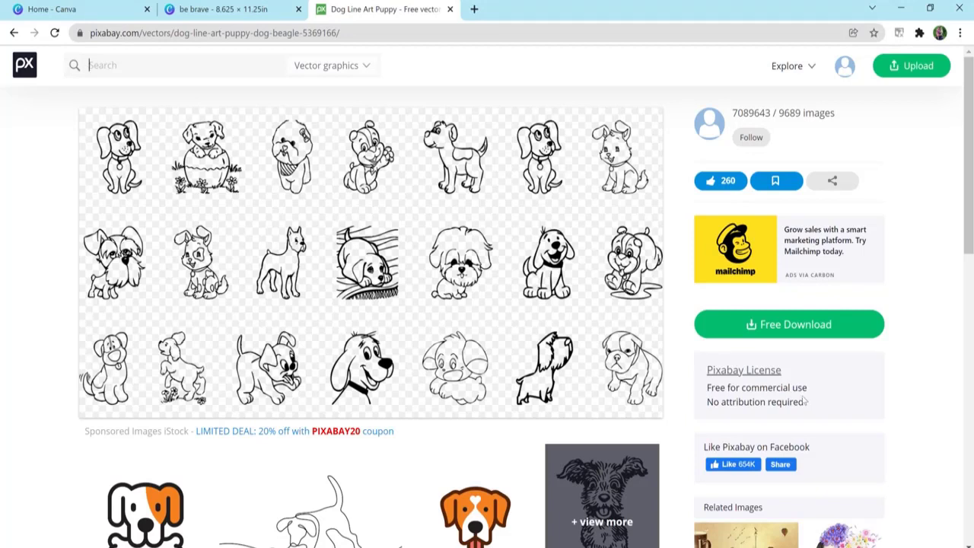
Switch back to the "be brave" design in Canva and search the elements for dog.
{"action": "left_click", "coordinate": [85, 11]}
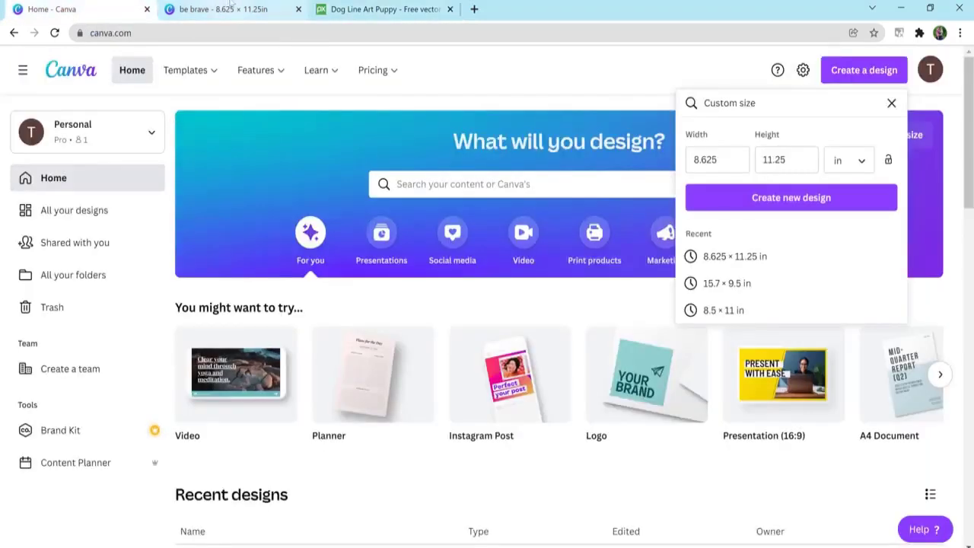
{"action": "left_click", "coordinate": [230, 8]}
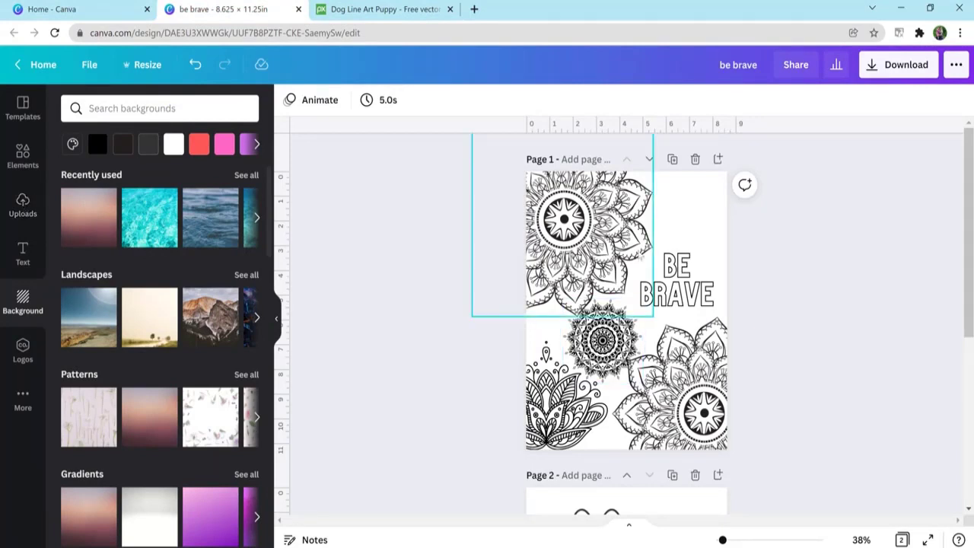
{"action": "left_click_drag", "start_coordinate": [971, 226], "coordinate": [968, 415]}
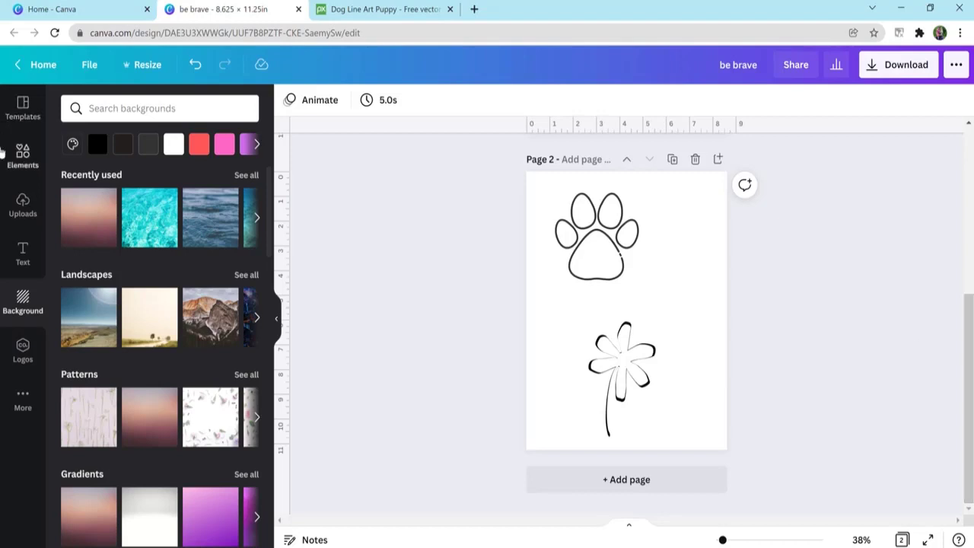
{"action": "left_click", "coordinate": [23, 151]}
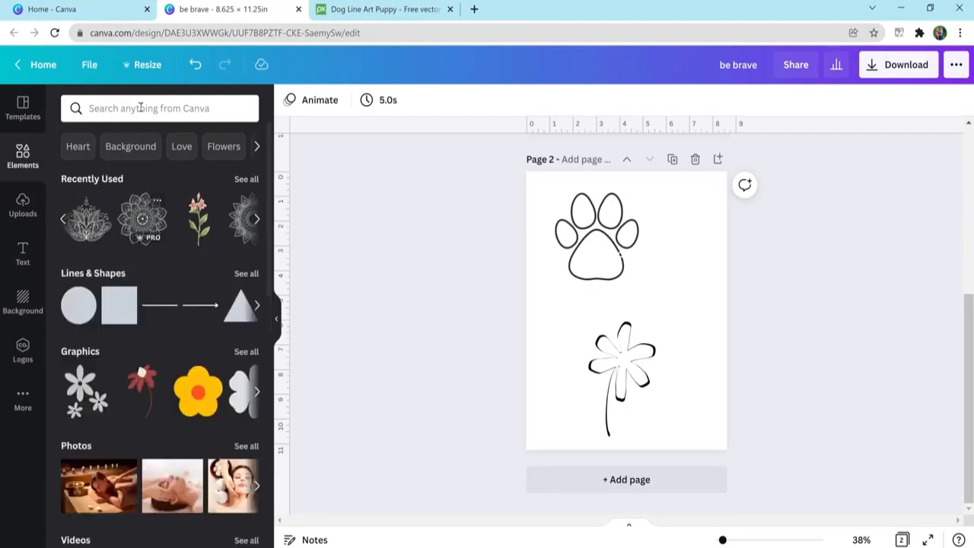
{"action": "left_click", "coordinate": [140, 101]}
{"action": "type", "text": "dog"}
{"action": "key", "text": "Return"}
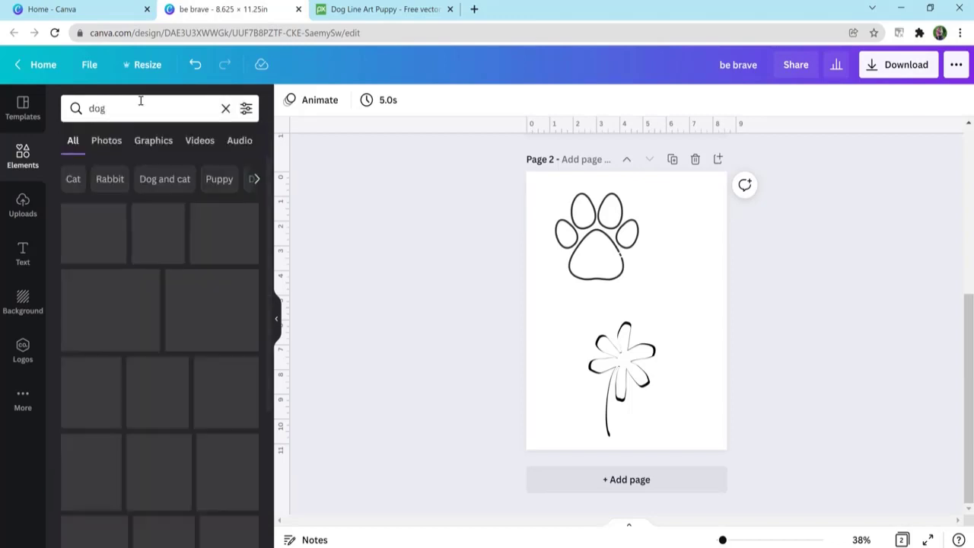
Filter the dog results to free items and show only graphics.
{"action": "left_click", "coordinate": [245, 109]}
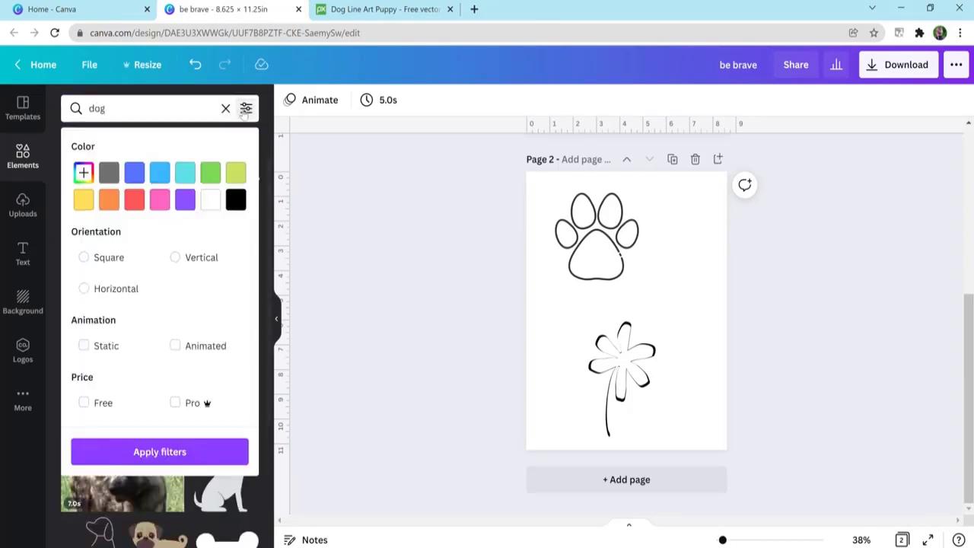
{"action": "left_click", "coordinate": [87, 403]}
{"action": "left_click", "coordinate": [166, 452]}
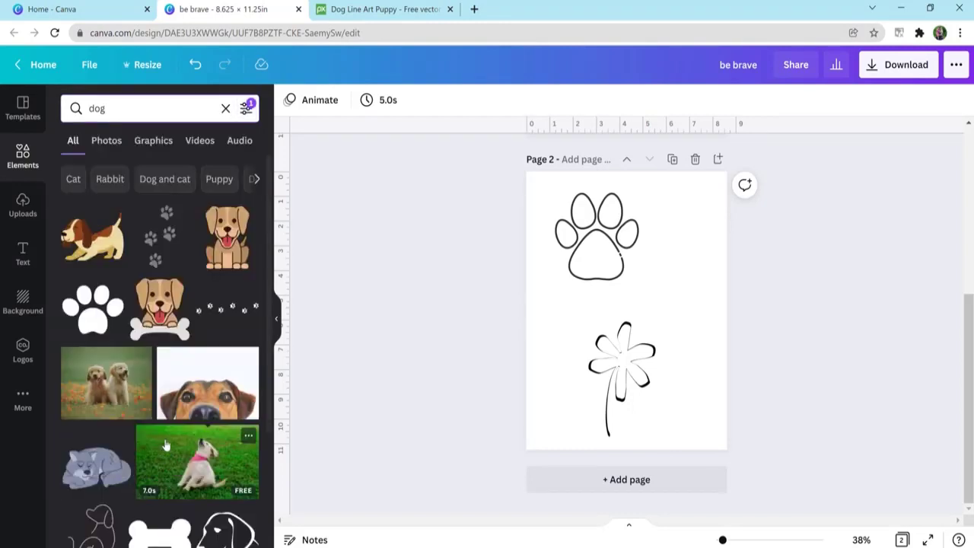
{"action": "left_click", "coordinate": [153, 146]}
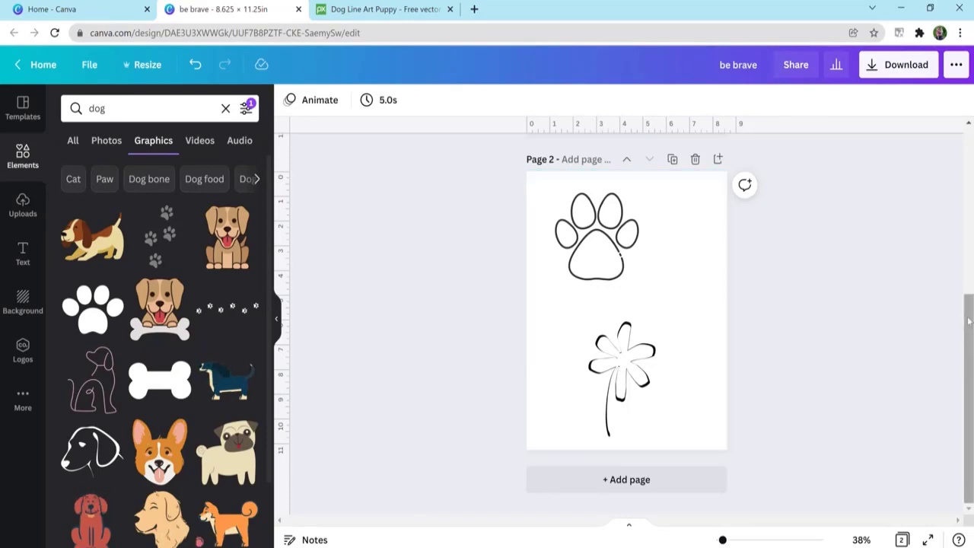
Add two blank pages at the end of the design, after the paw and flower page.
{"action": "left_click_drag", "start_coordinate": [969, 319], "coordinate": [958, 145]}
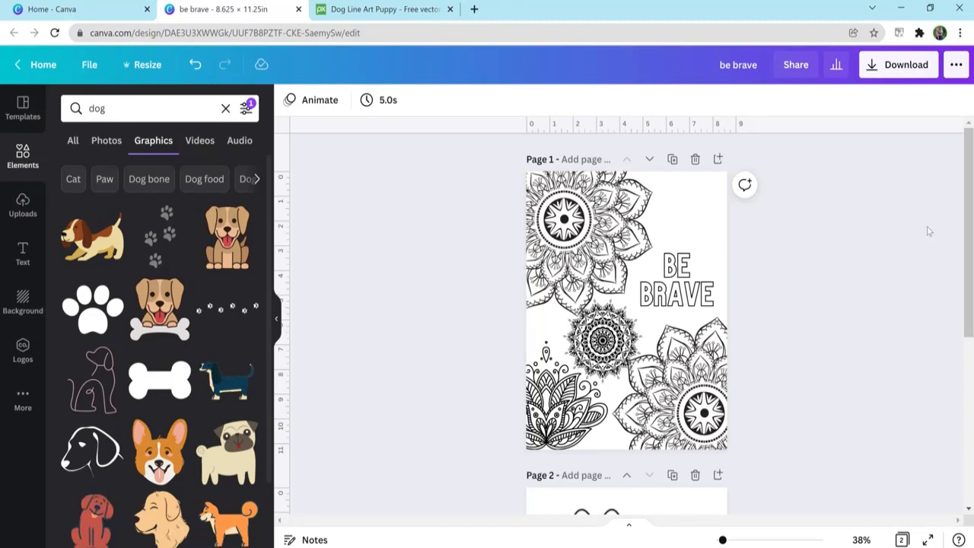
{"action": "left_click_drag", "start_coordinate": [971, 231], "coordinate": [972, 405]}
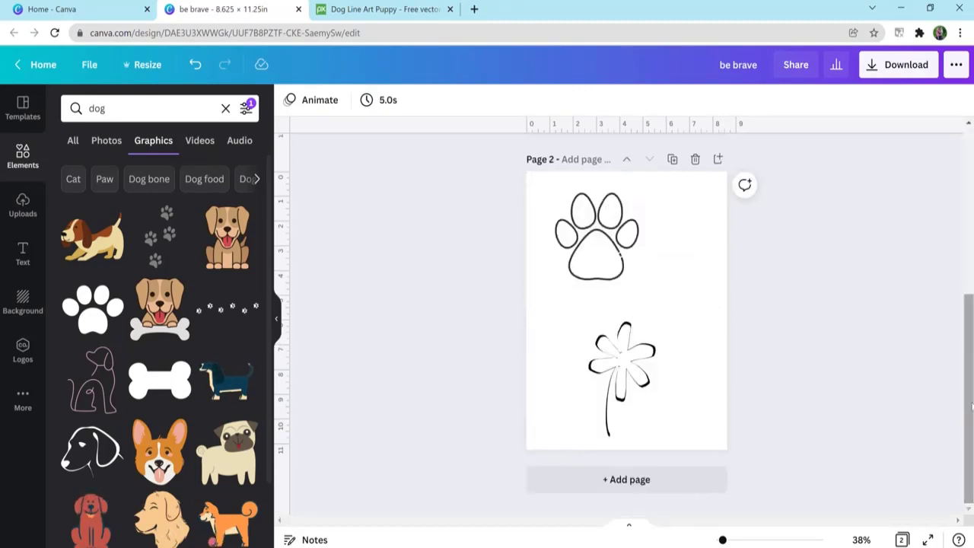
{"action": "left_click", "coordinate": [626, 479]}
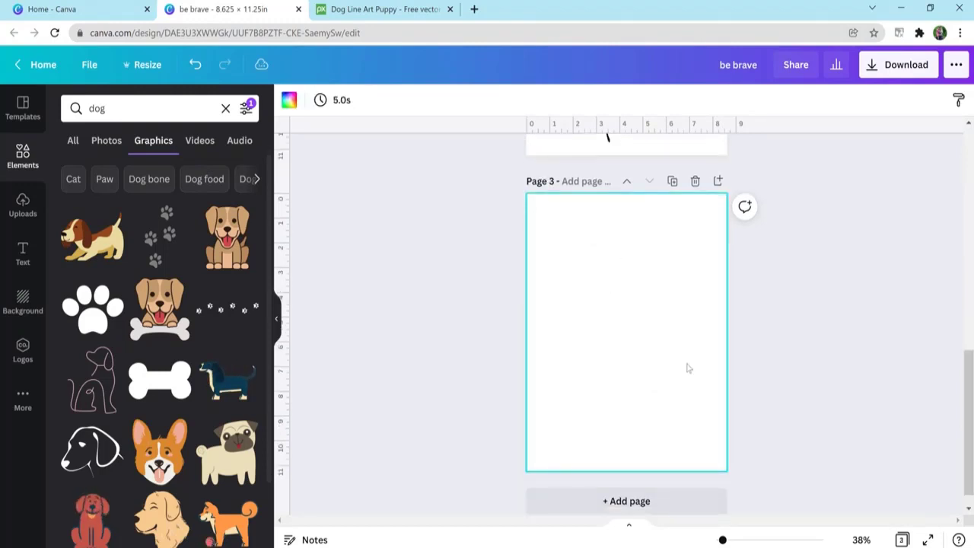
{"action": "left_click", "coordinate": [645, 496]}
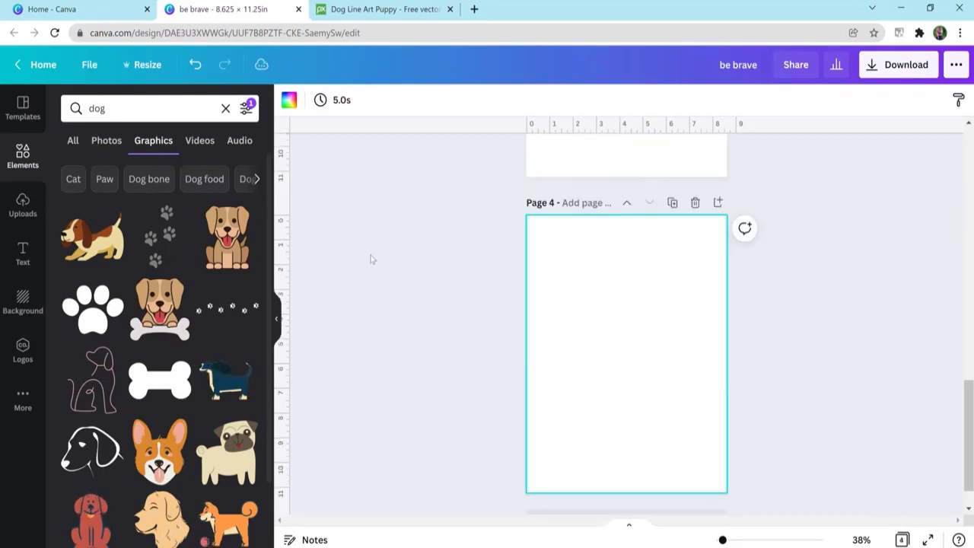
Insert a blank page after the mandala page and move it up to become page 1.
{"action": "left_click_drag", "start_coordinate": [968, 436], "coordinate": [955, 205]}
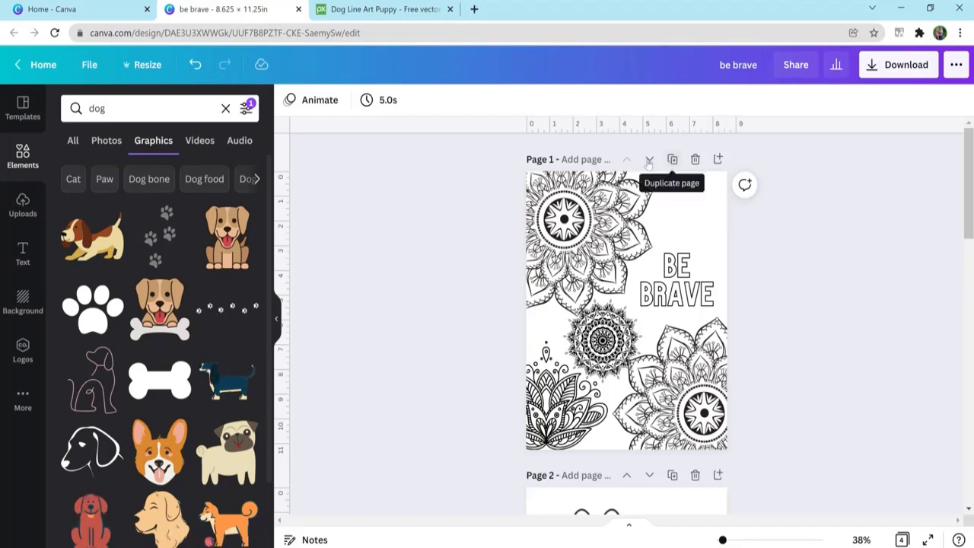
{"action": "left_click", "coordinate": [718, 158]}
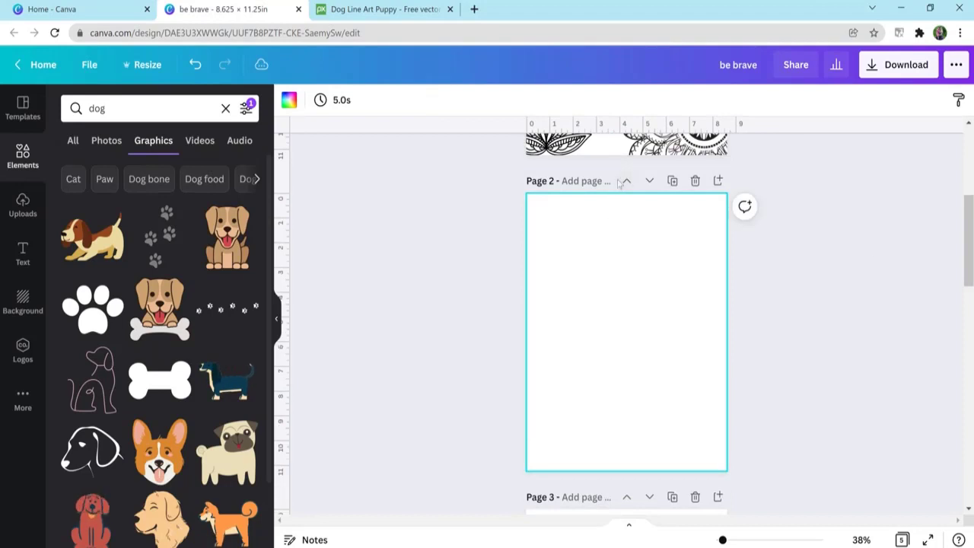
{"action": "left_click", "coordinate": [625, 183]}
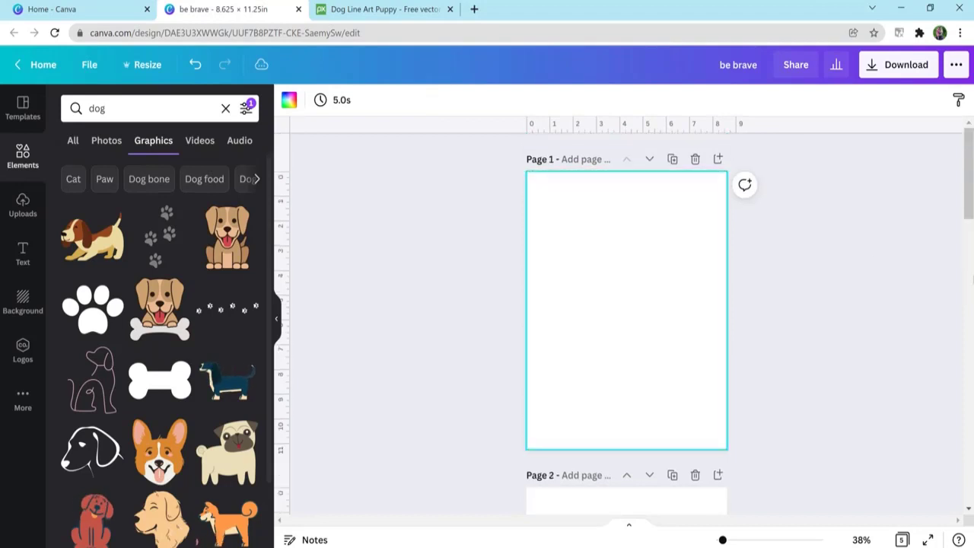